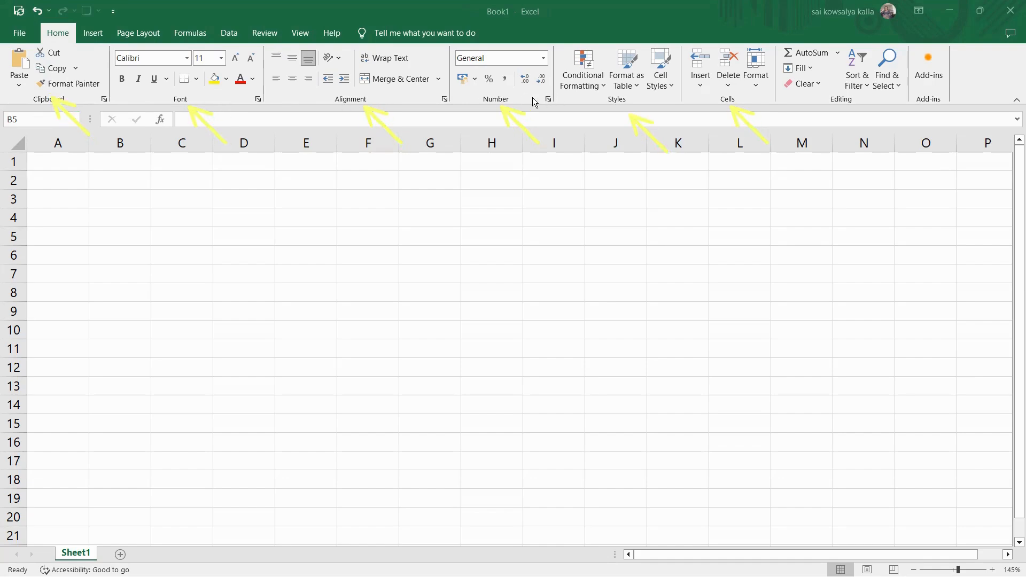
# Look through the Insert, Page Layout and Review command sets.
pyautogui.click(100, 31)
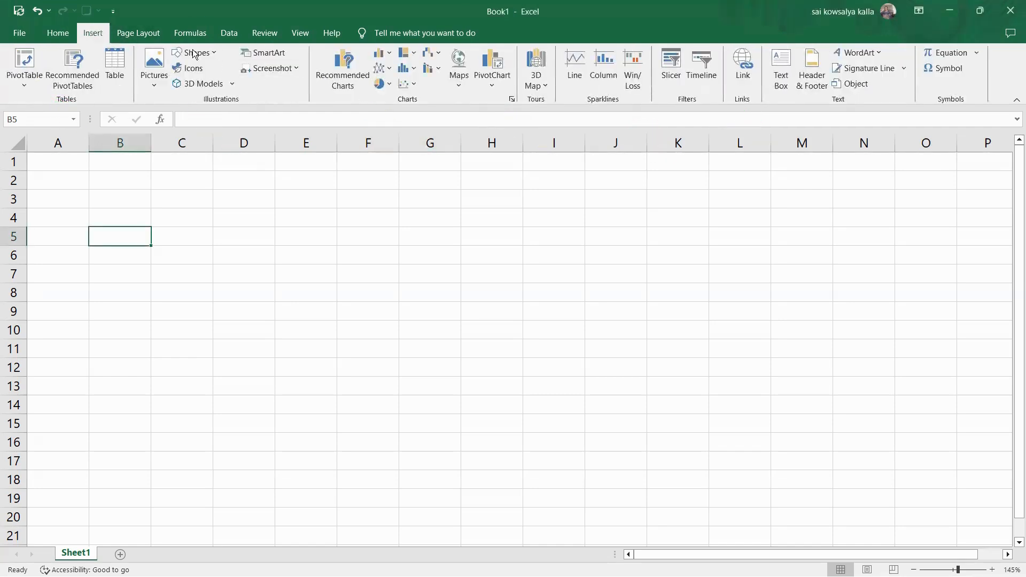
pyautogui.click(149, 31)
pyautogui.click(276, 30)
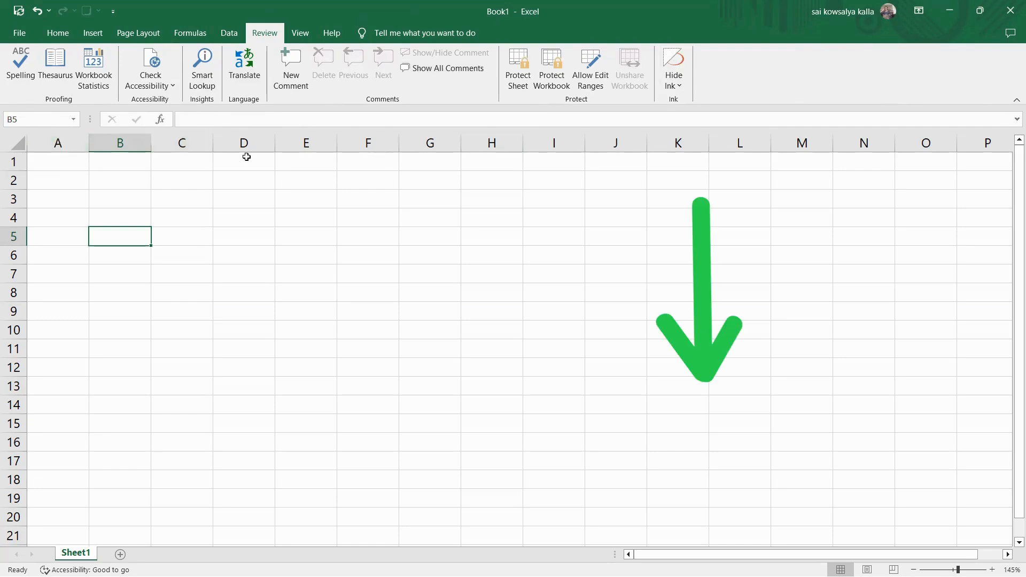
# Highlight columns A through G, then clear the highlight by selecting cell A2.
pyautogui.click(70, 141)
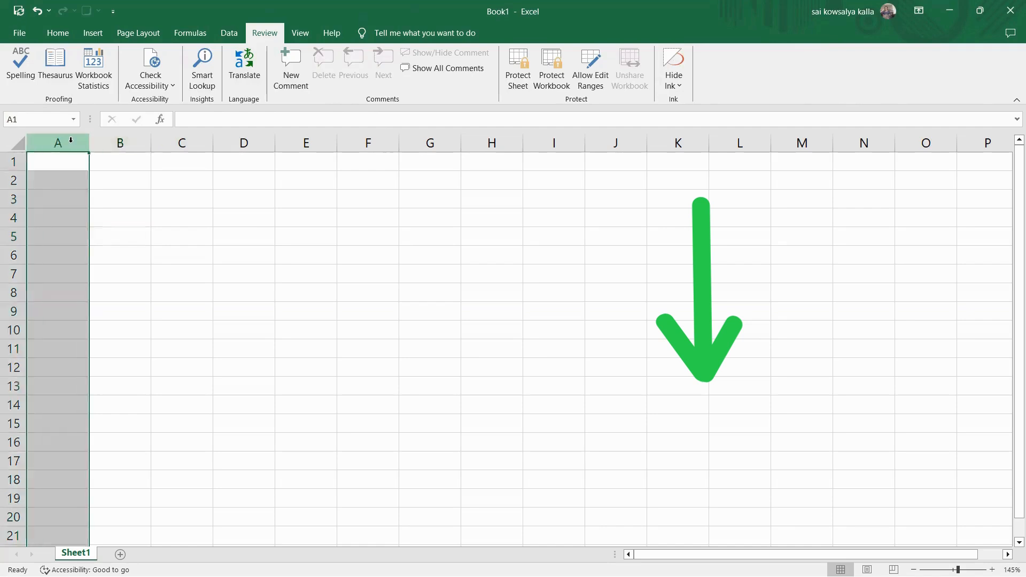
pyautogui.moveTo(70, 141); pyautogui.dragTo(449, 142)
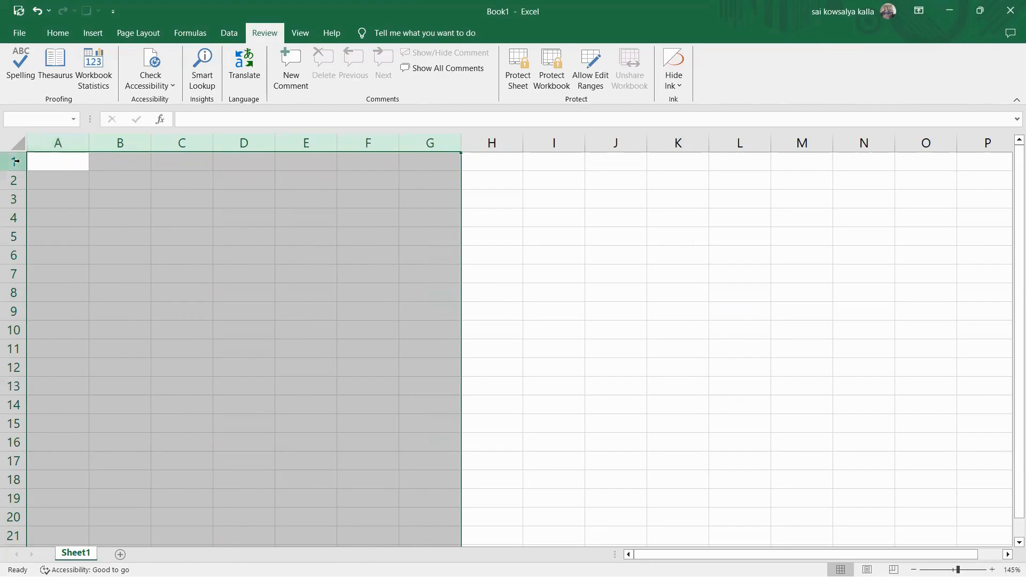
pyautogui.click(78, 184)
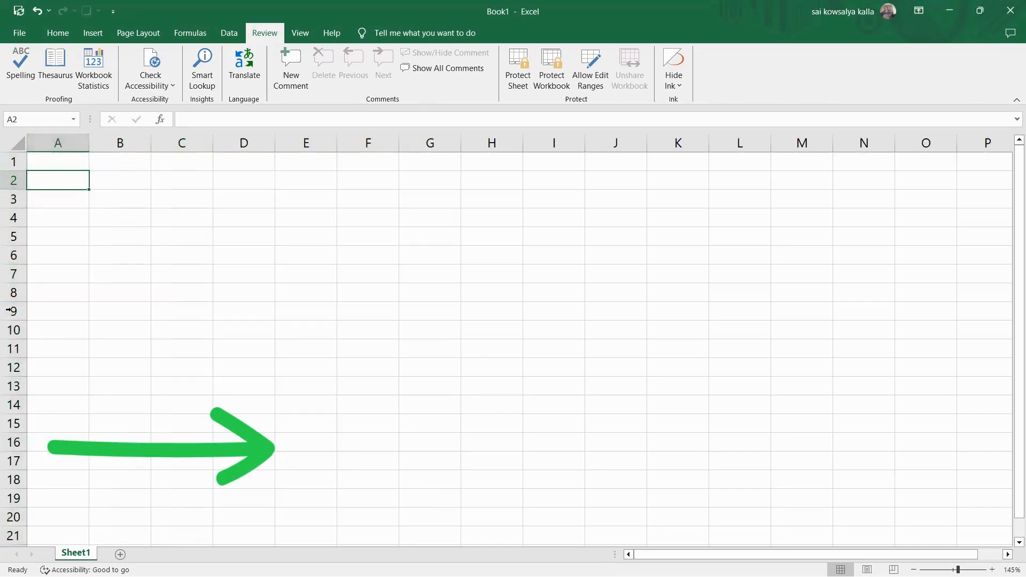
# Highlight rows 1 through 8, then return to a single selected cell, B1.
pyautogui.click(9, 160)
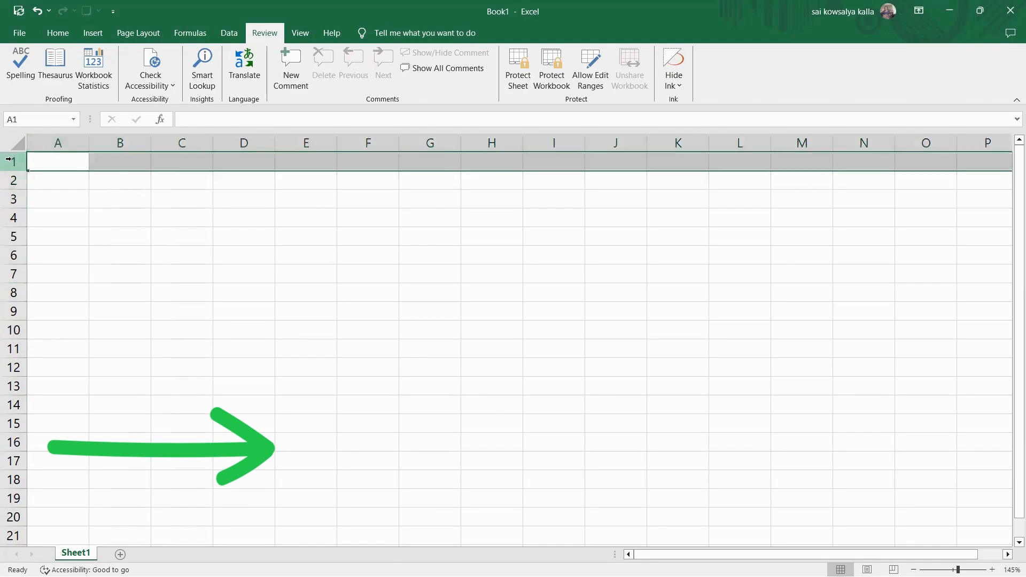
pyautogui.moveTo(9, 160); pyautogui.dragTo(13, 302)
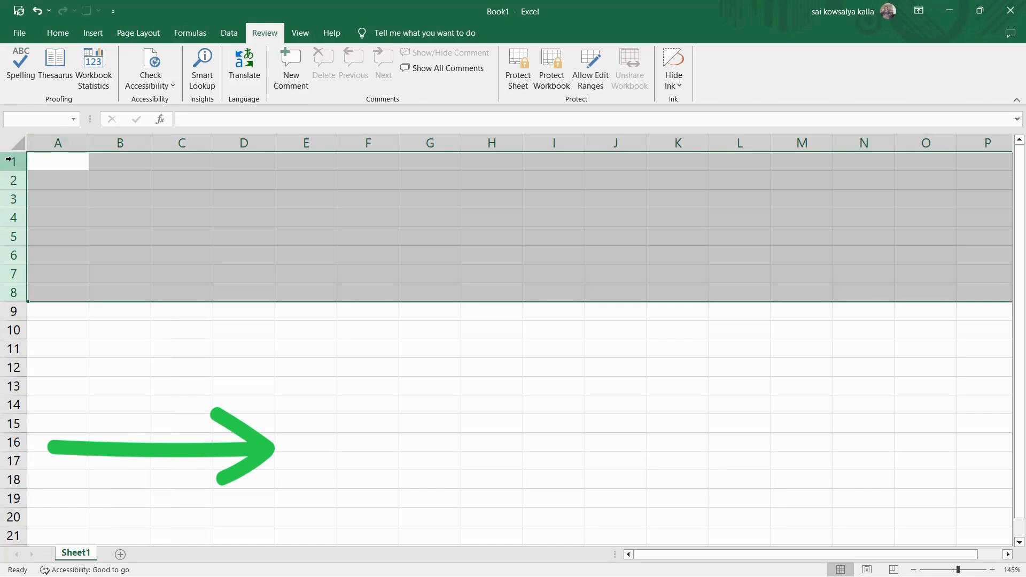
pyautogui.press('Right')
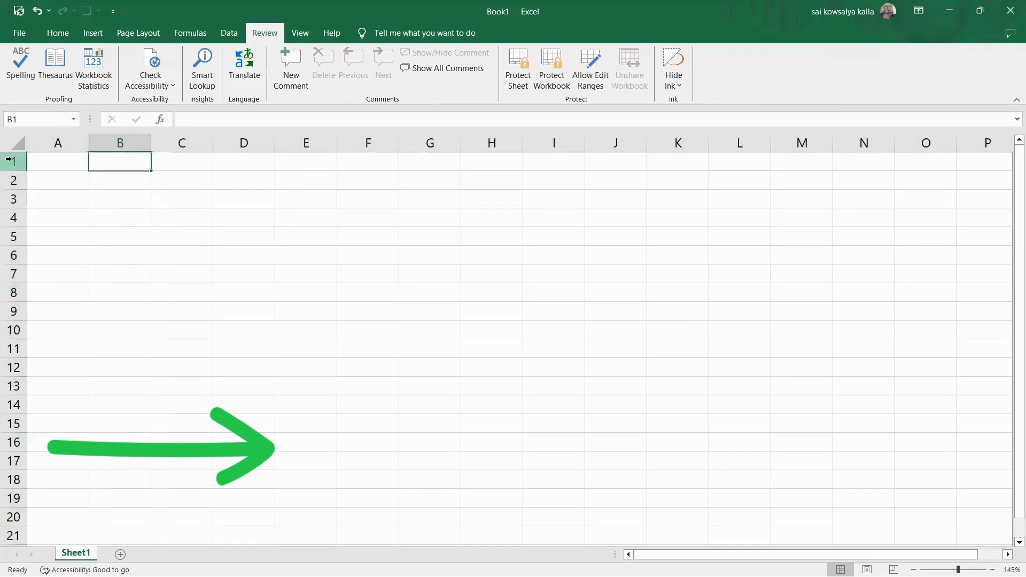
# Highlight column A and row 1, then column B and row 2, and select their shared cell B2.
pyautogui.click(51, 142)
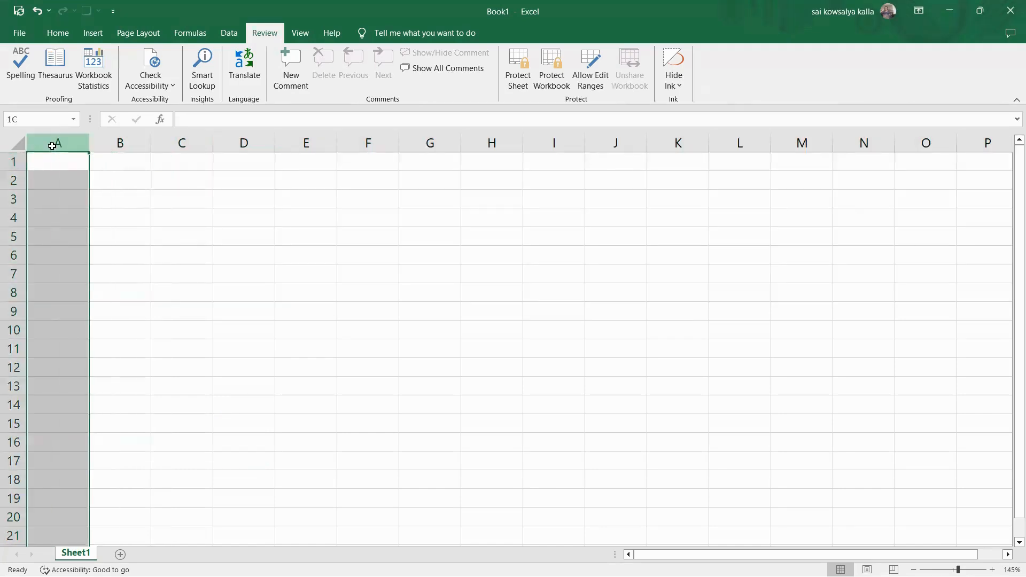
pyautogui.click(8, 162)
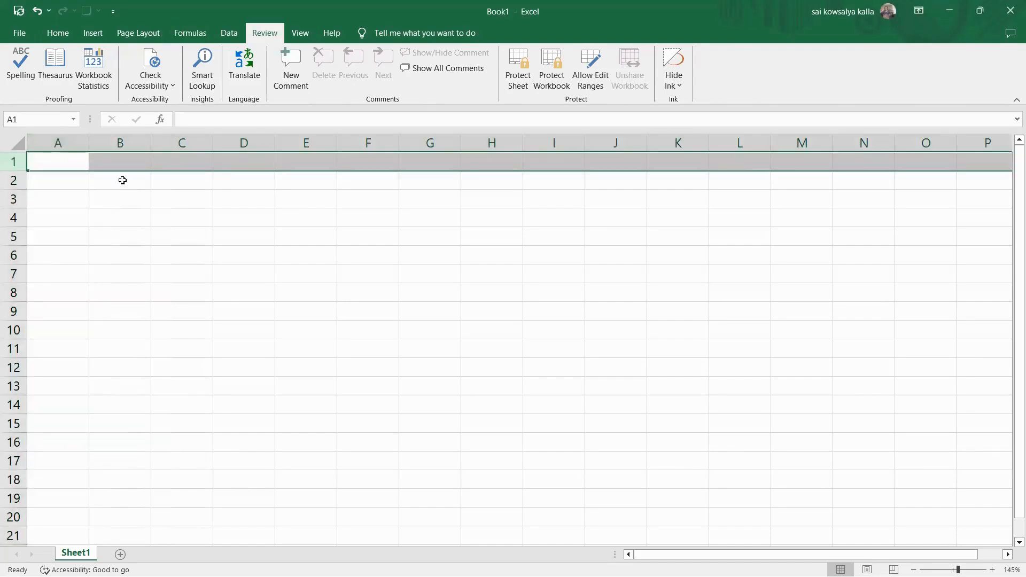
pyautogui.click(112, 199)
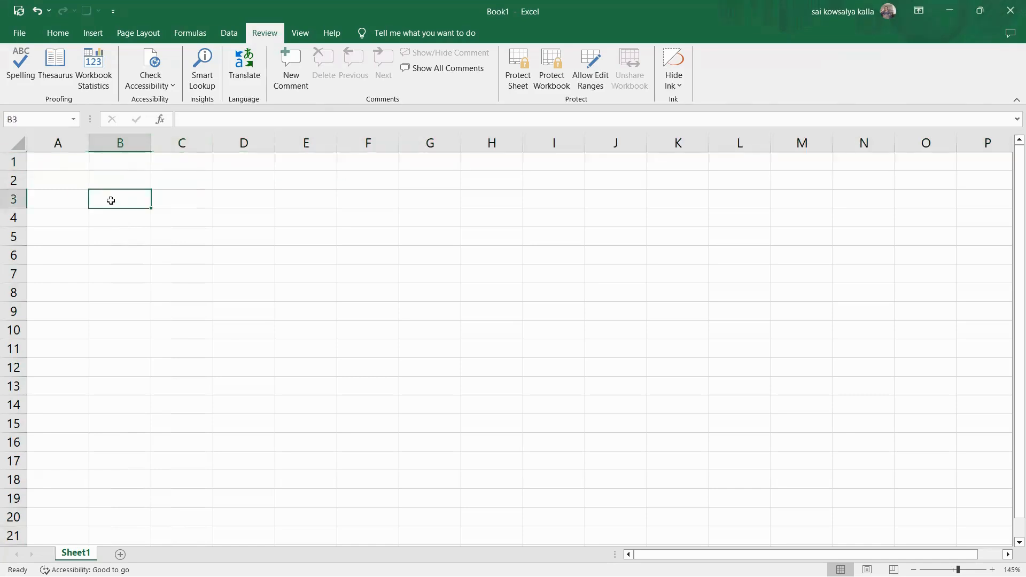
pyautogui.click(120, 140)
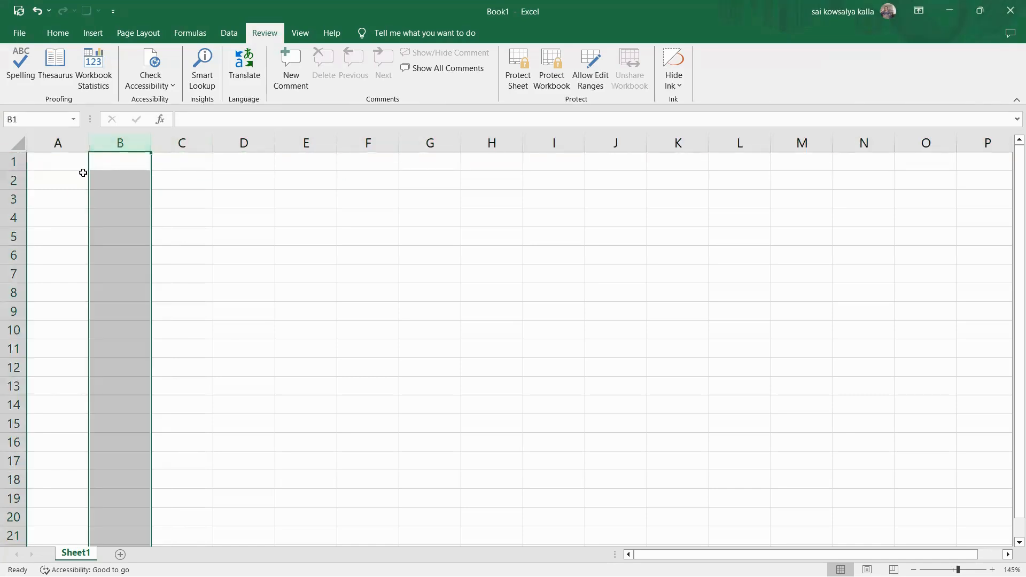
pyautogui.click(15, 181)
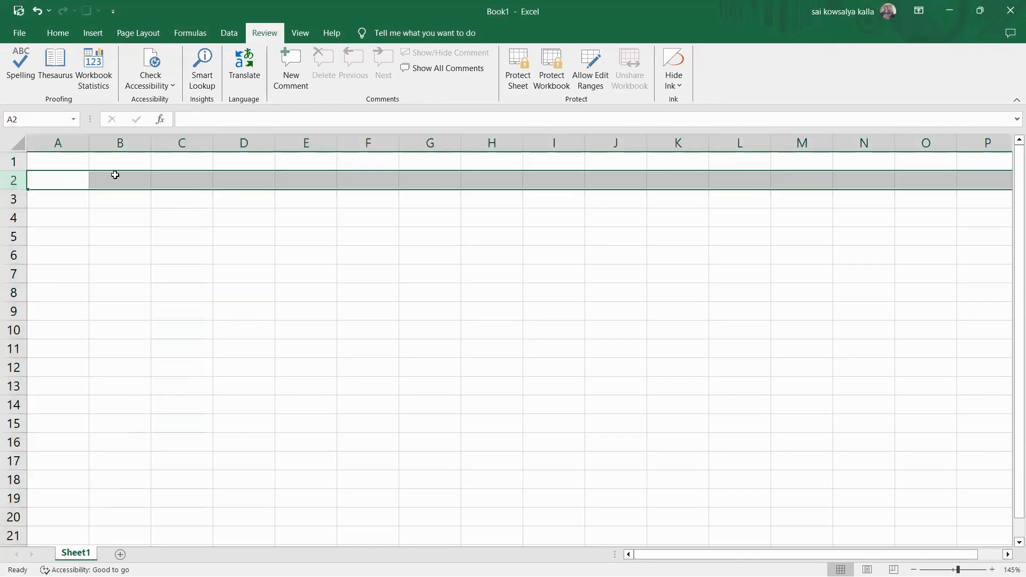
pyautogui.click(115, 175)
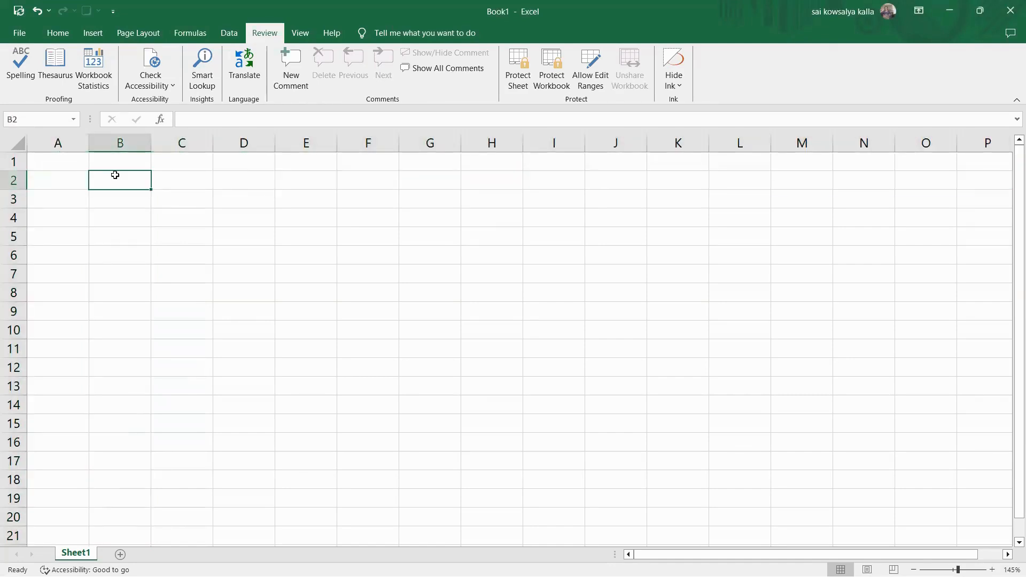
# Move the active cell along row 3 from C3 to F3, then back and forth between E3 and D3, ending on D3.
pyautogui.click(194, 192)
pyautogui.press('Right')
pyautogui.press('Right')
pyautogui.press('Right')
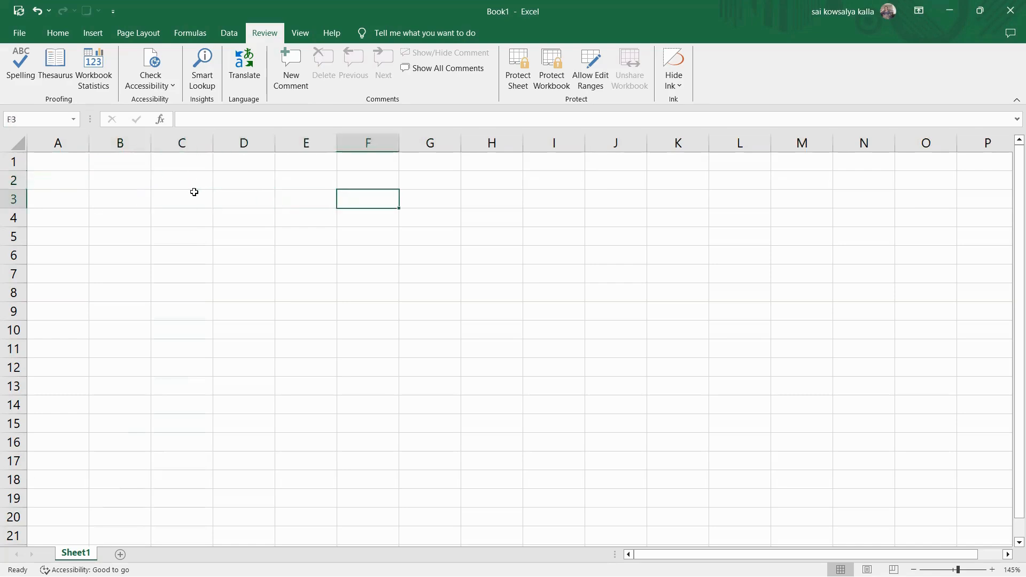
pyautogui.press('Left')
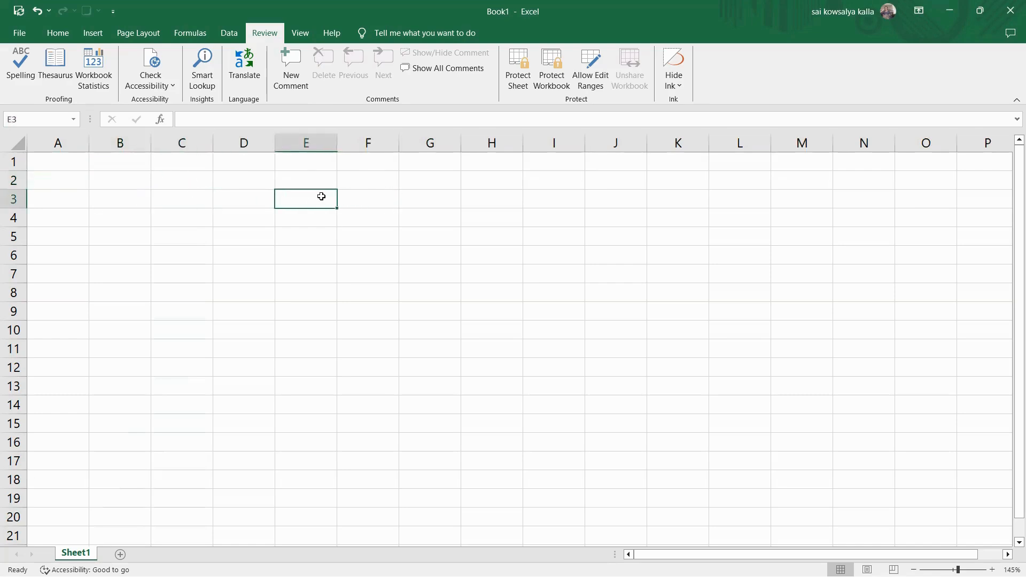
pyautogui.press('Left')
pyautogui.press('Right')
pyautogui.press('Left')
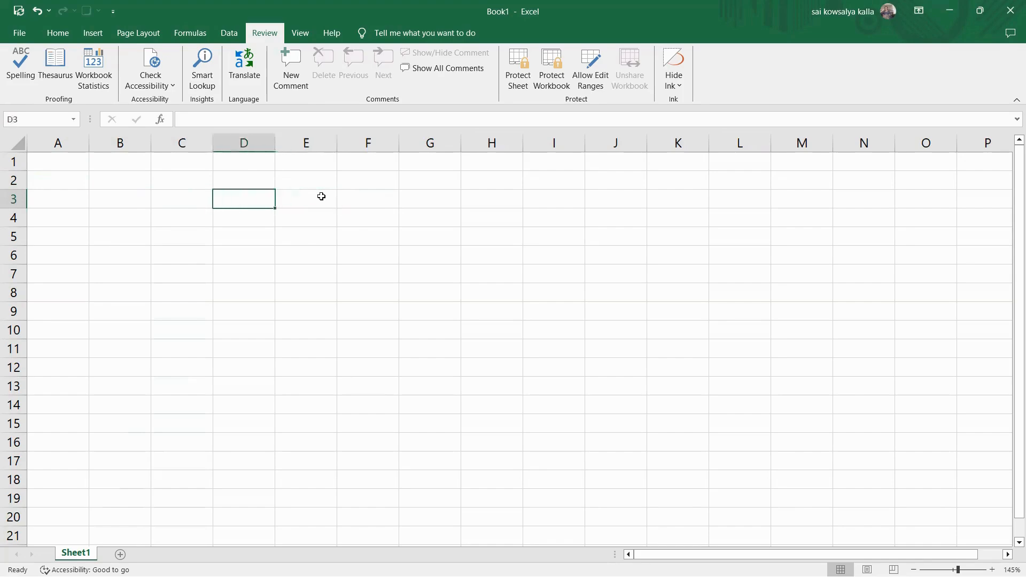
pyautogui.press('Right')
pyautogui.press('Left')
pyautogui.press('Right')
pyautogui.press('Left')
# Enter a person's name in cell D3, then erase it so the cell is left empty.
pyautogui.write('saikowsalya')
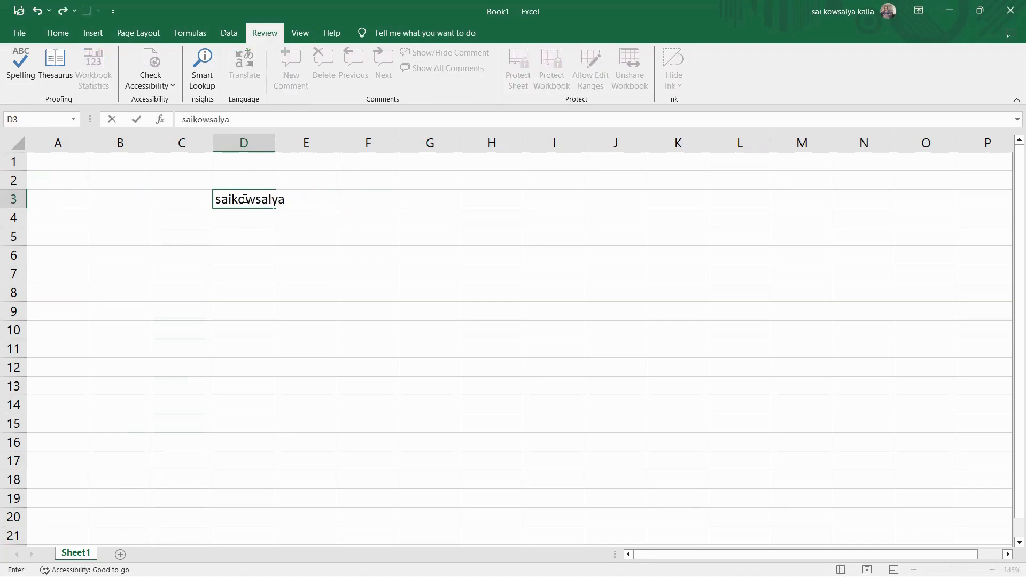
pyautogui.press('BackSpace')
pyautogui.press('BackSpace')
pyautogui.press('BackSpace')
pyautogui.press('BackSpace')
pyautogui.press('BackSpace')
pyautogui.press('BackSpace')
pyautogui.press('BackSpace')
pyautogui.press('BackSpace')
pyautogui.press('BackSpace')
pyautogui.press('BackSpace')
pyautogui.press('BackSpace')
pyautogui.press('Return')
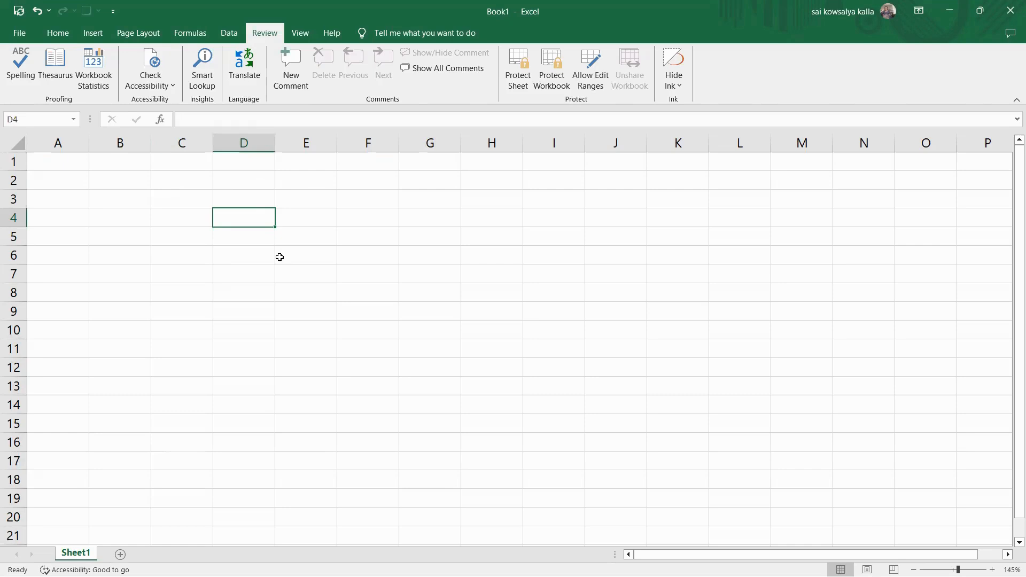
# Select cells N6 and P21 and check P21's reference in the Name Box against its column and row headers.
pyautogui.click(835, 253)
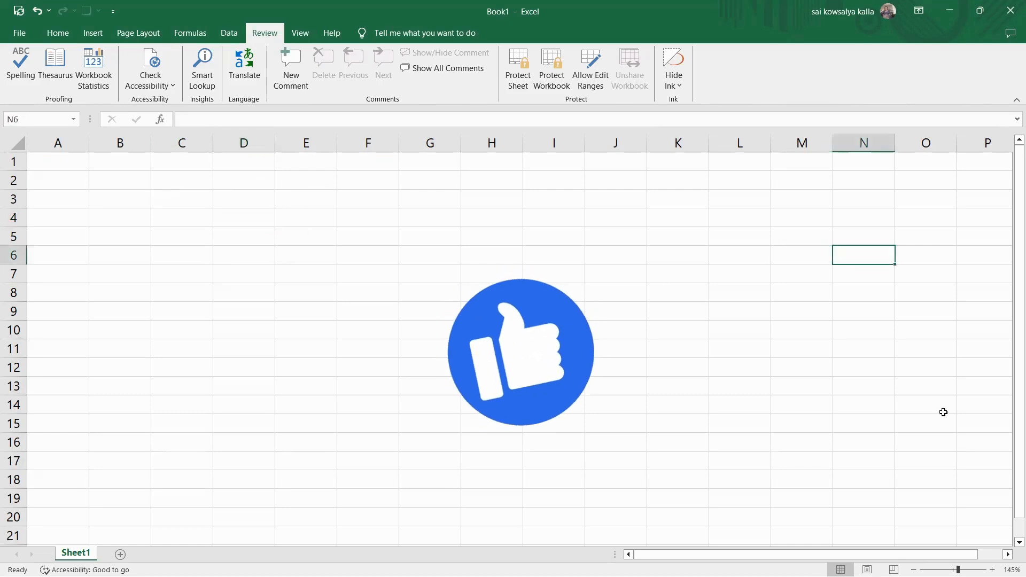
pyautogui.click(1007, 536)
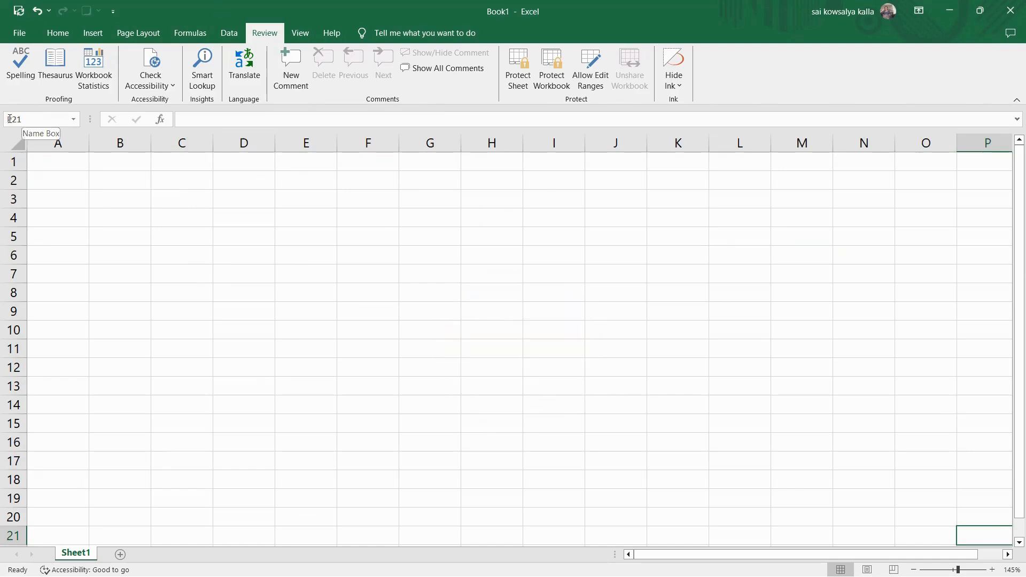
pyautogui.click(31, 122)
pyautogui.scroll(-2, 781, 419)
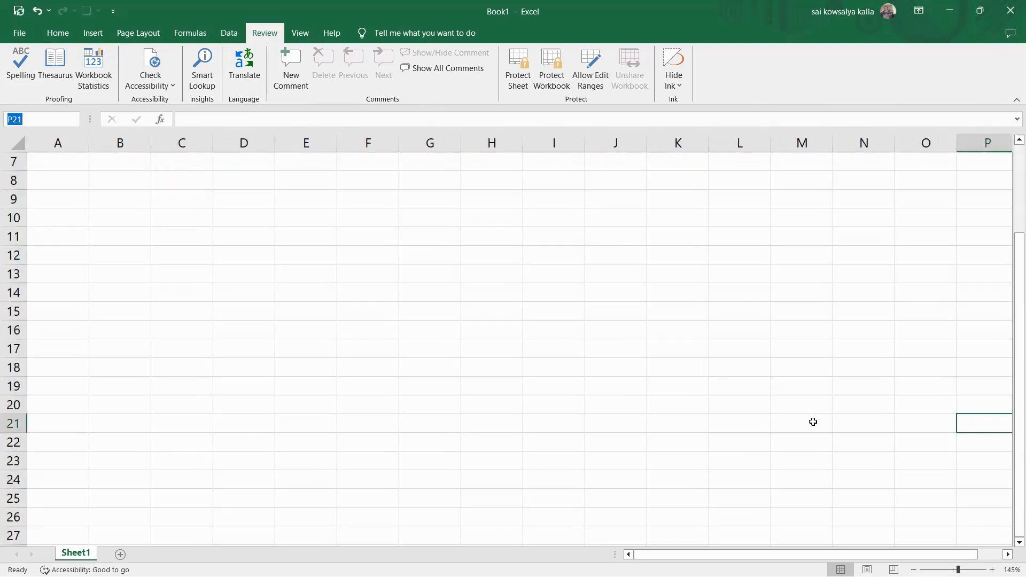
pyautogui.hscroll(3, 812, 421)
pyautogui.hscroll(1, 813, 422)
pyautogui.click(790, 424)
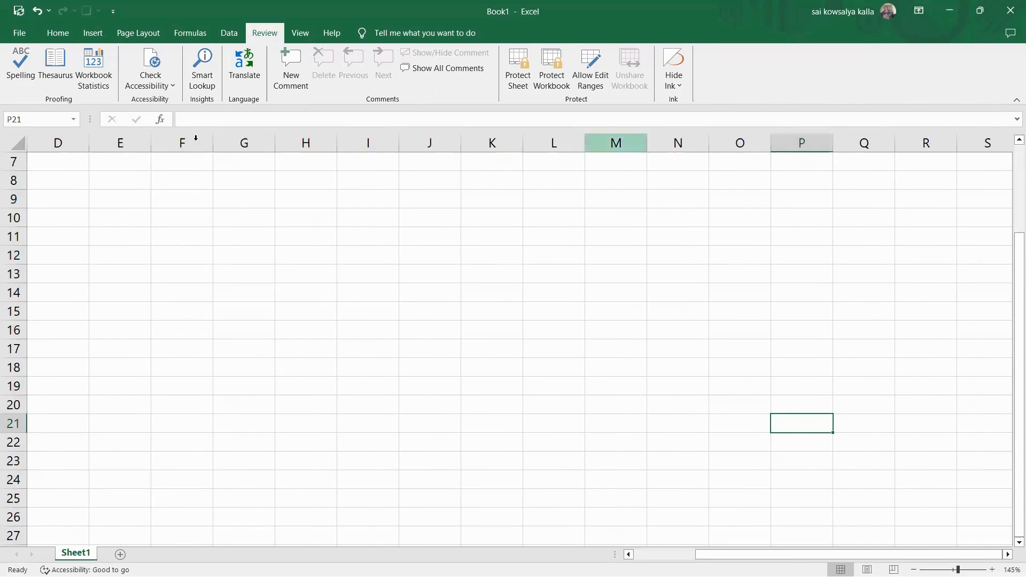
pyautogui.scroll(2, 104, 225)
pyautogui.hscroll(-3, 103, 224)
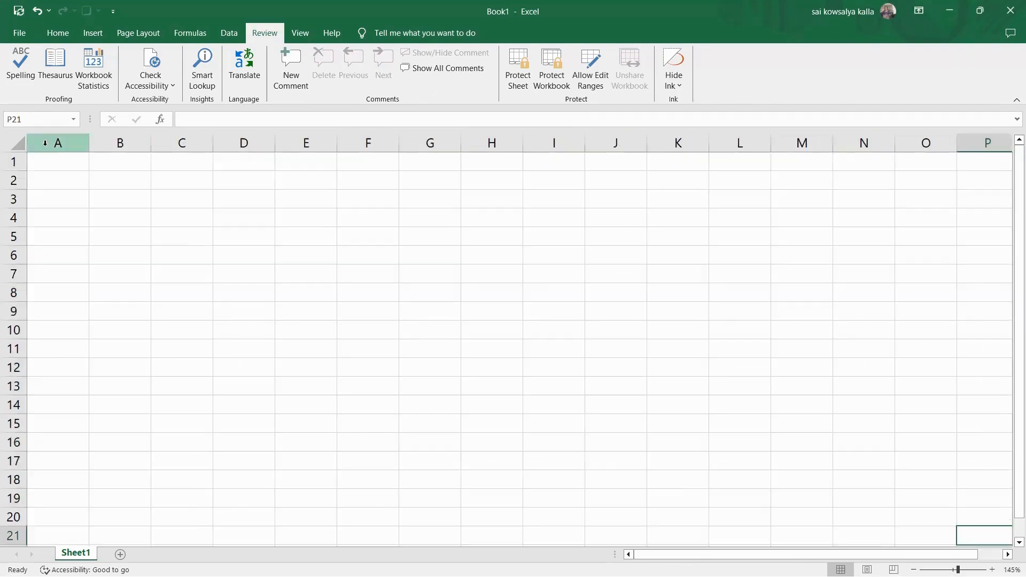
pyautogui.click(20, 122)
# Select cells G6 and B3 in turn and check each one's reference in the Name Box.
pyautogui.click(423, 247)
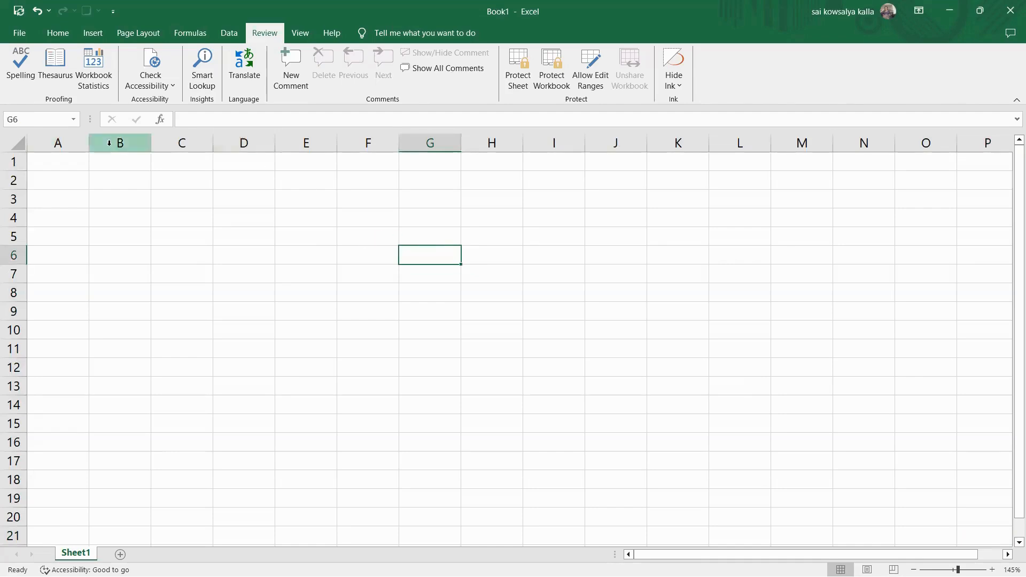
pyautogui.click(32, 121)
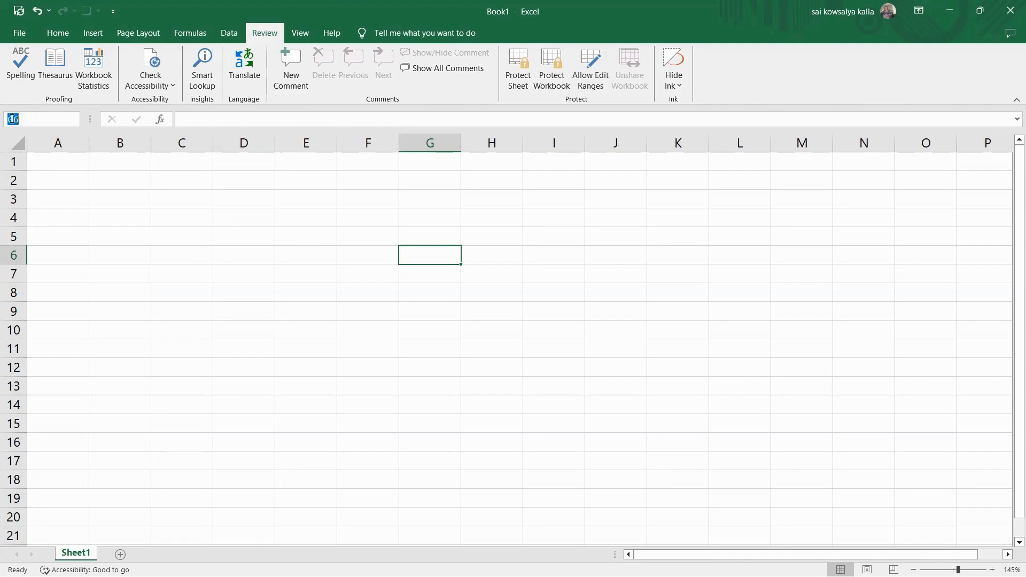
pyautogui.click(12, 119)
pyautogui.click(451, 248)
pyautogui.click(109, 198)
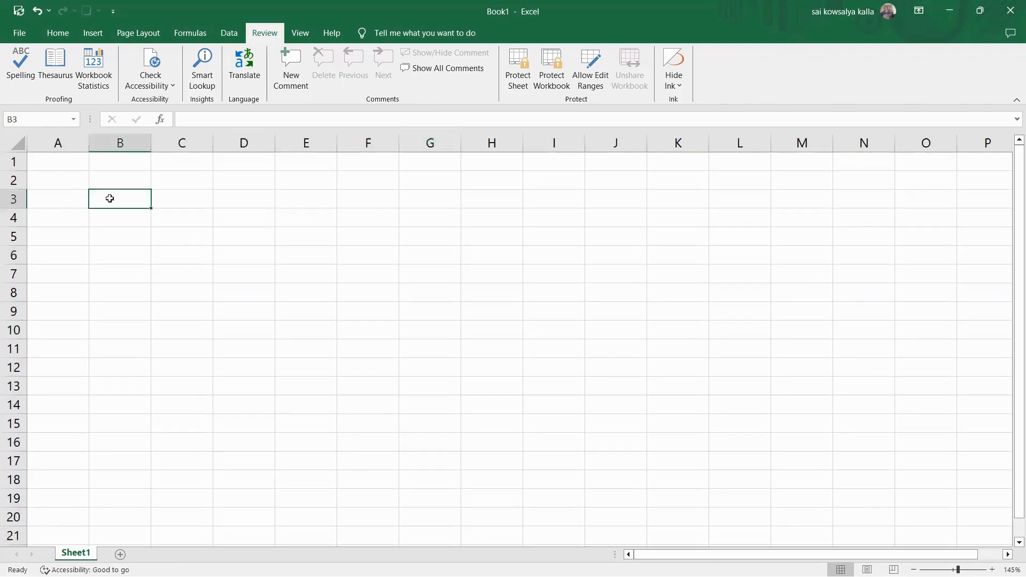
pyautogui.click(16, 122)
# Enter the long uppercase text "ABCD SDBFKJJDSBCKJSBDKCBSKBCKJSBCKSBKCBSDKBCKSBCKSBCKBSKBCKSBCKBSKCBSKBC" in cell B3.
pyautogui.click(124, 202)
pyautogui.write('Vo')
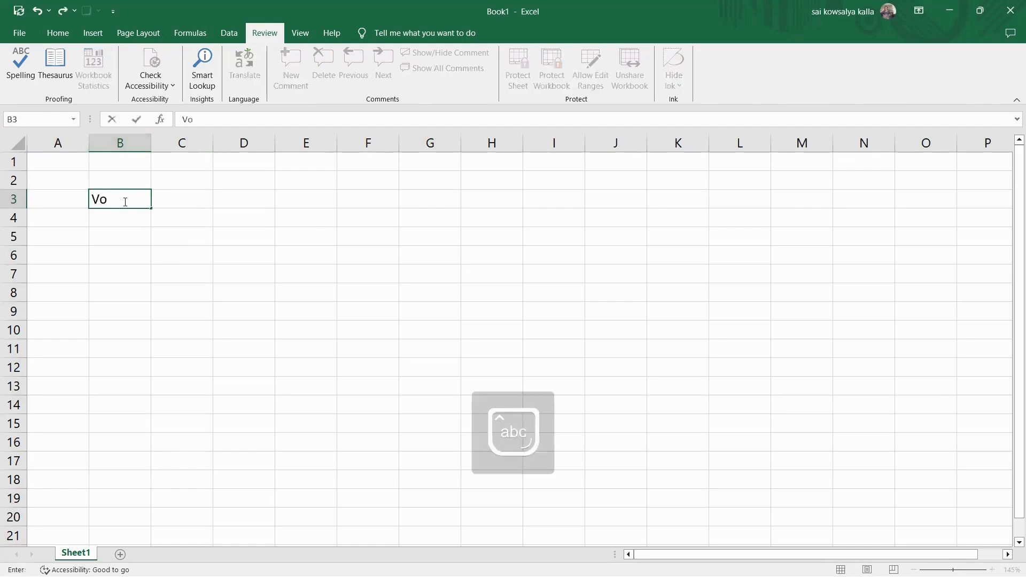
pyautogui.press('BackSpace')
pyautogui.press('BackSpace')
pyautogui.press('capslock')
pyautogui.write('ABCD')
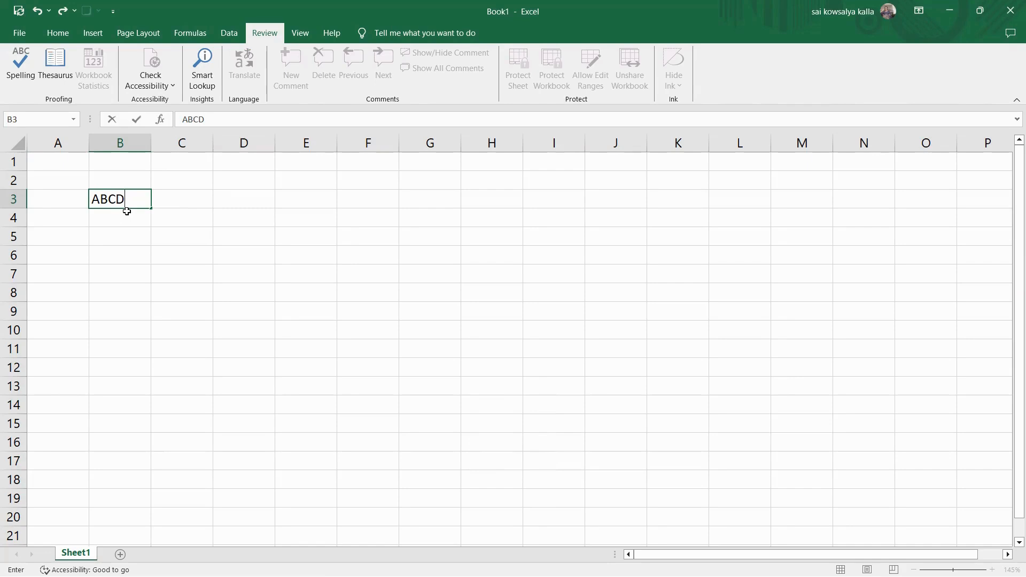
pyautogui.write('SDBFKJJDSBCKJSBDKCBS')
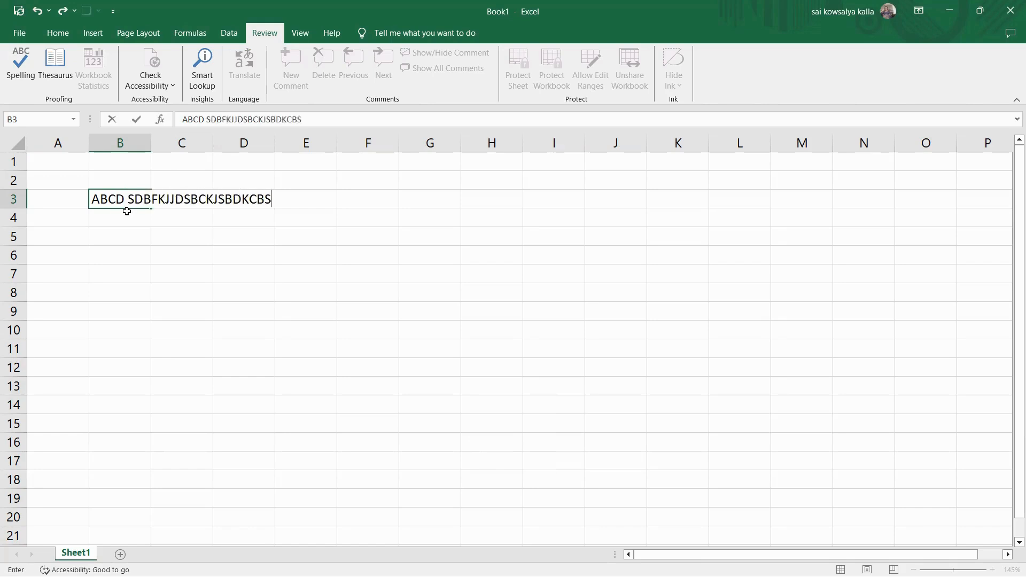
pyautogui.write('KBCKJSBCKSBKCBSDKBCKSBCKSBCKBSKBCKSBCKBSKCBSKBC')
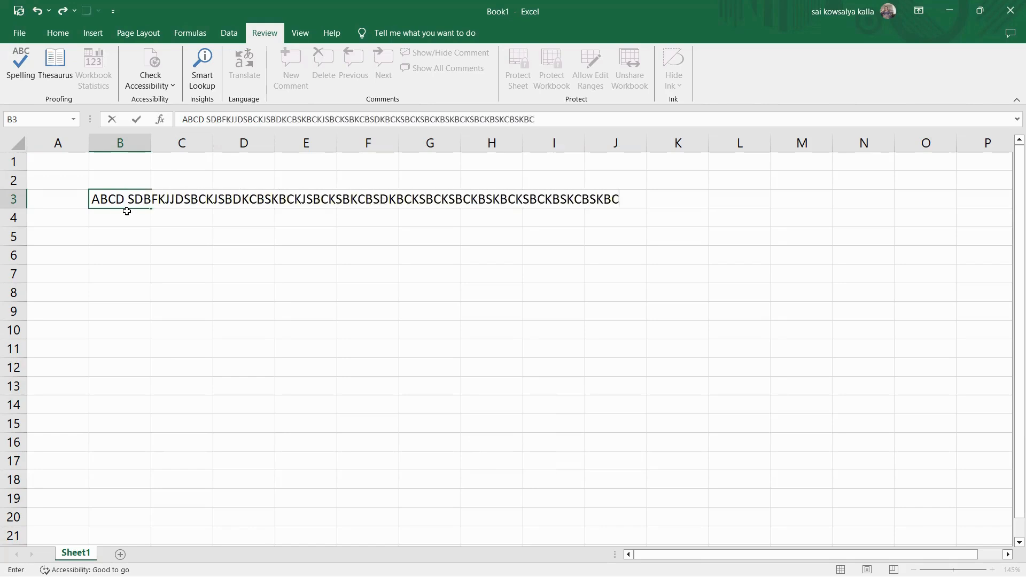
pyautogui.press('Return')
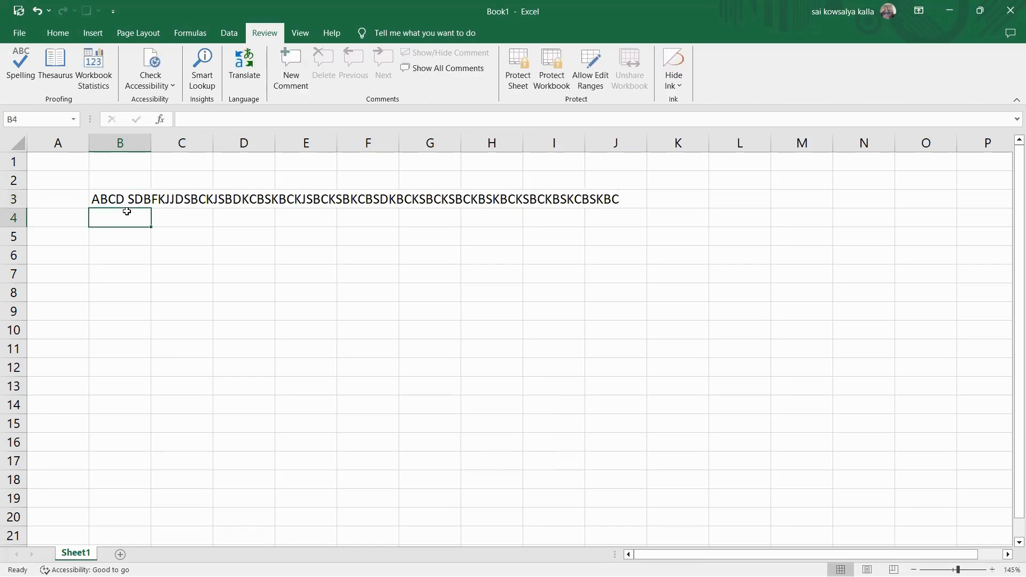
# Compare the formula bar contents of B3 and C3 to examine which cell holds the overflowing text, ending on B3.
pyautogui.press('Up')
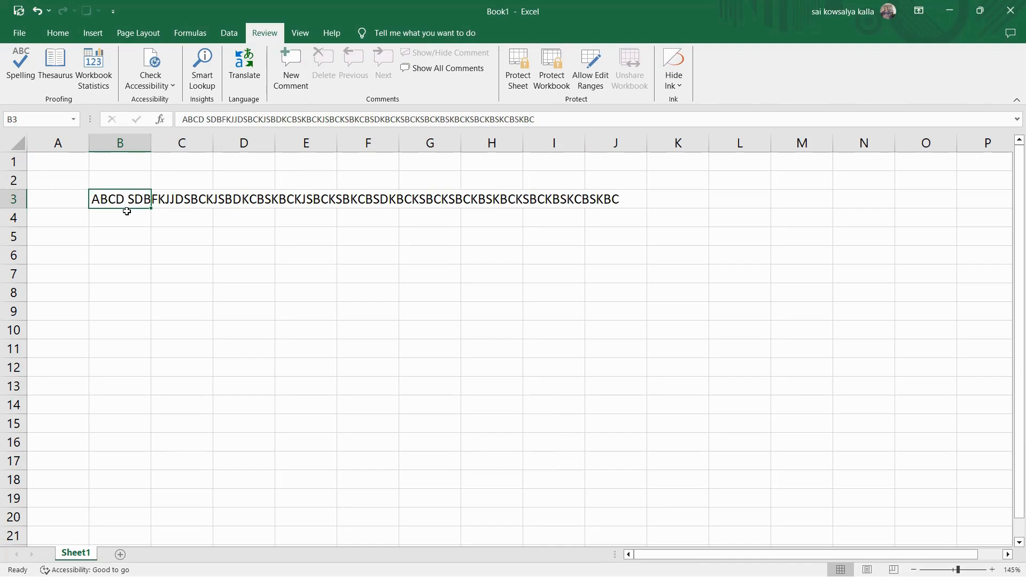
pyautogui.press('Right')
pyautogui.press('Left')
pyautogui.press('Right')
pyautogui.press('Left')
pyautogui.press('Right')
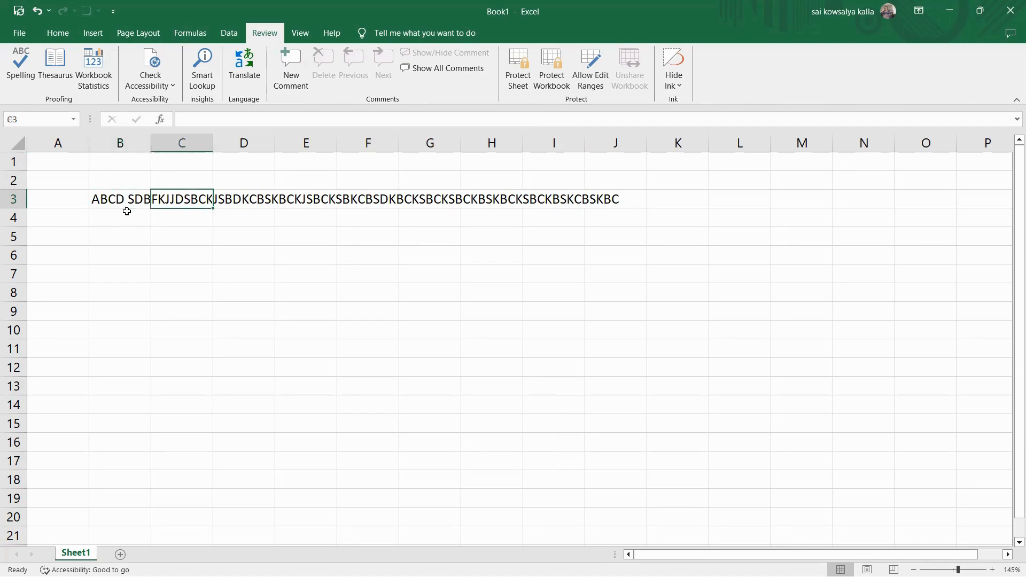
pyautogui.press('Left')
pyautogui.press('Right')
pyautogui.press('Left')
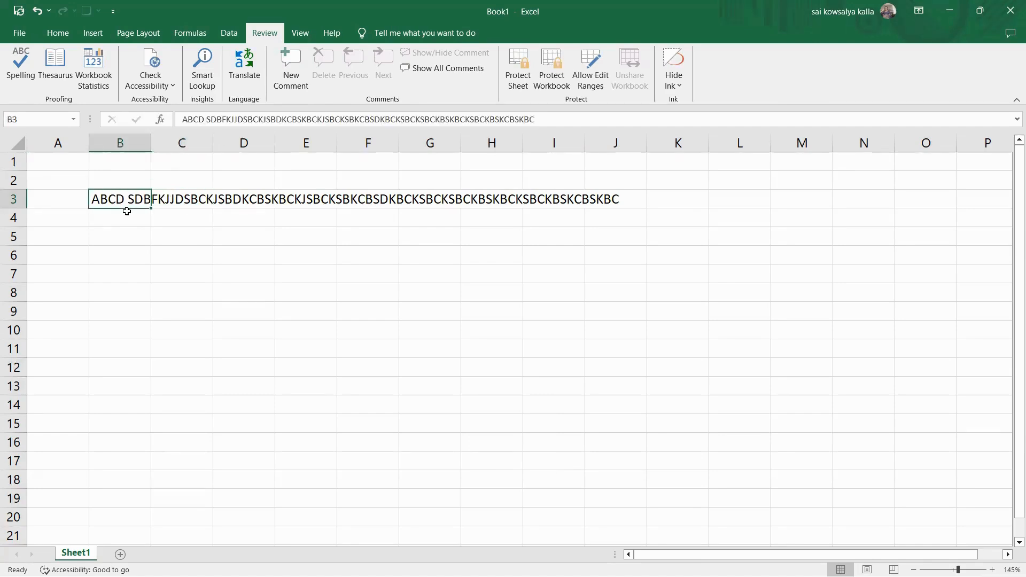
# Compare the formula bar contents of C3 and B3, selecting B3's entire text inside the formula bar.
pyautogui.press('Right')
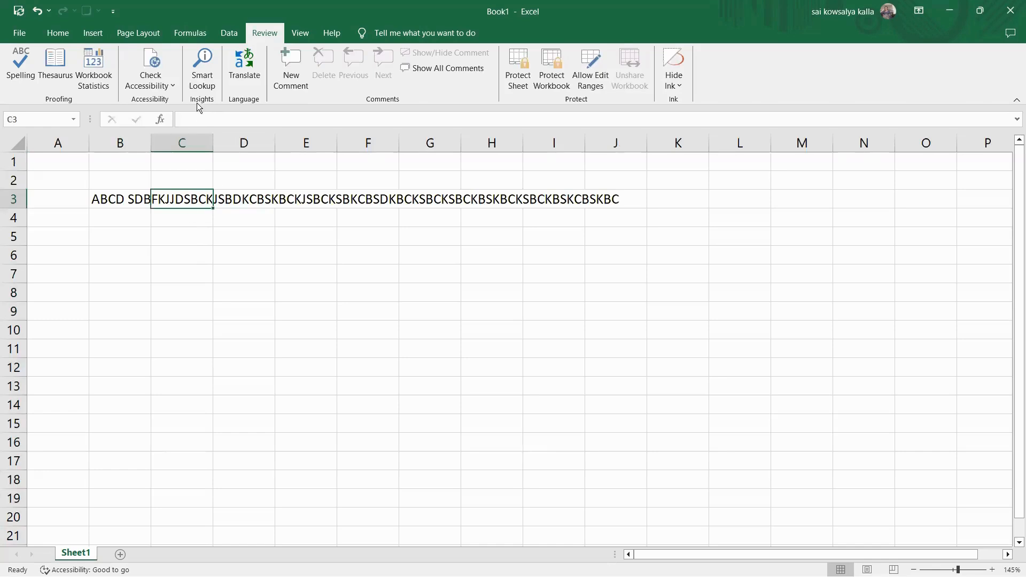
pyautogui.click(193, 120)
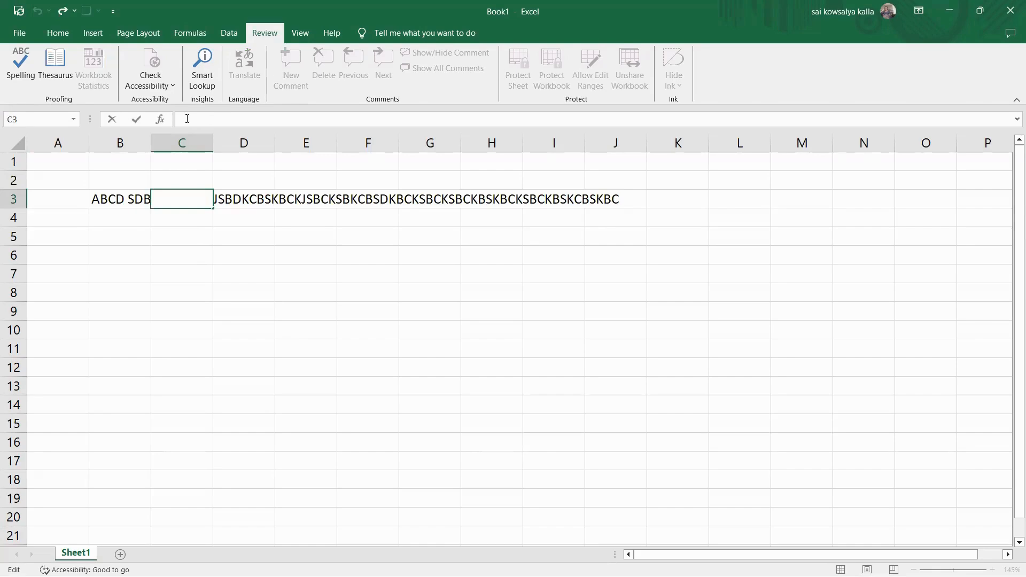
pyautogui.press('capslock')
pyautogui.click(116, 205)
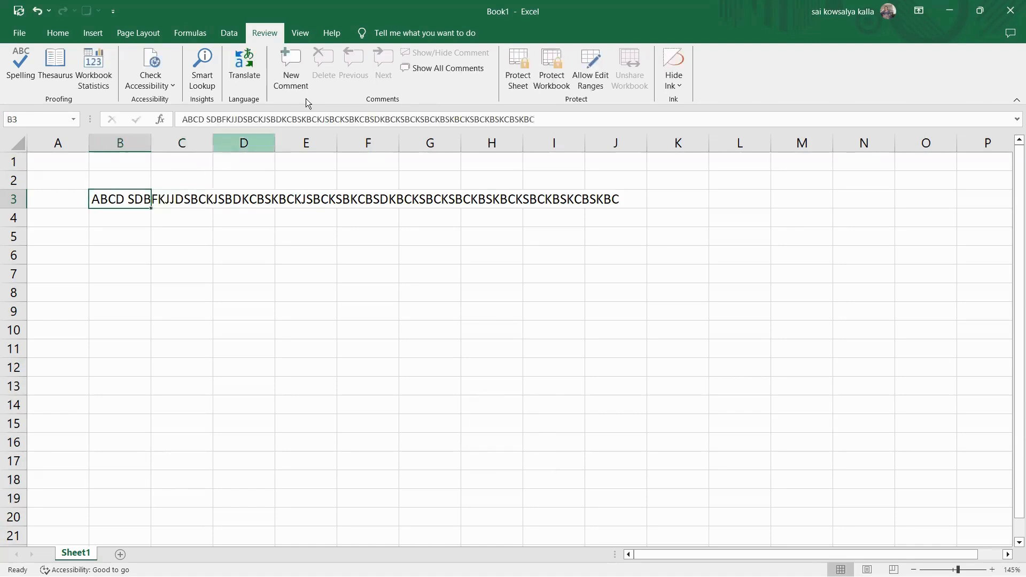
pyautogui.click(537, 117)
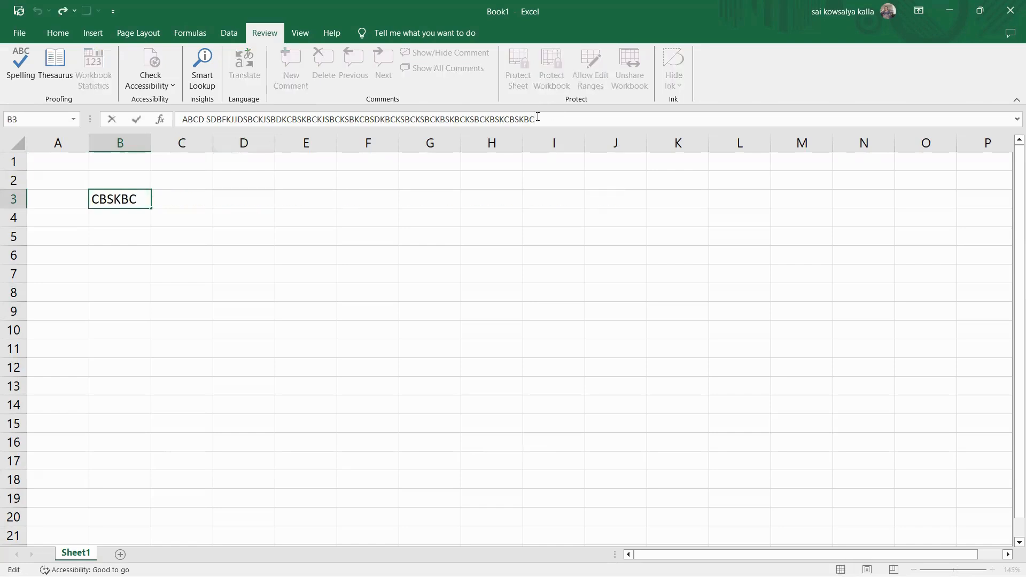
pyautogui.hotkey('ctrl', 'a')
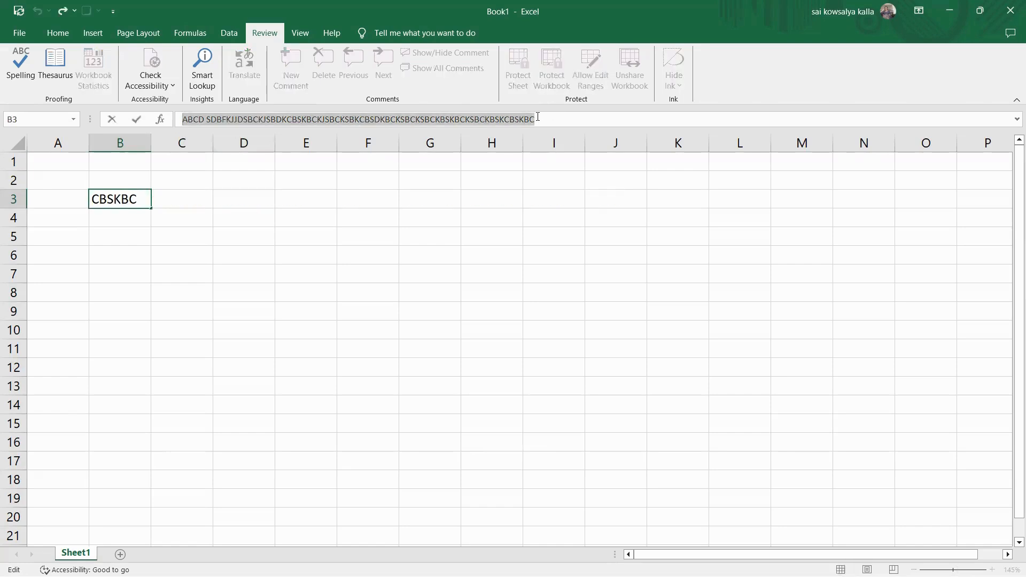
# Check C3, D3 and B3 in the formula bar, highlight B3's full text there, and finish with C8 selected.
pyautogui.click(169, 192)
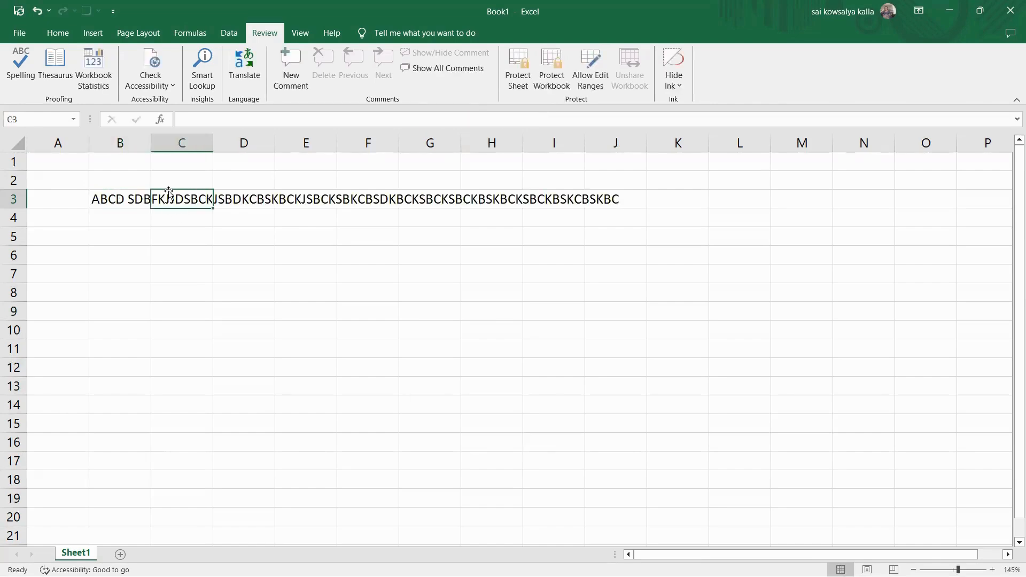
pyautogui.click(235, 197)
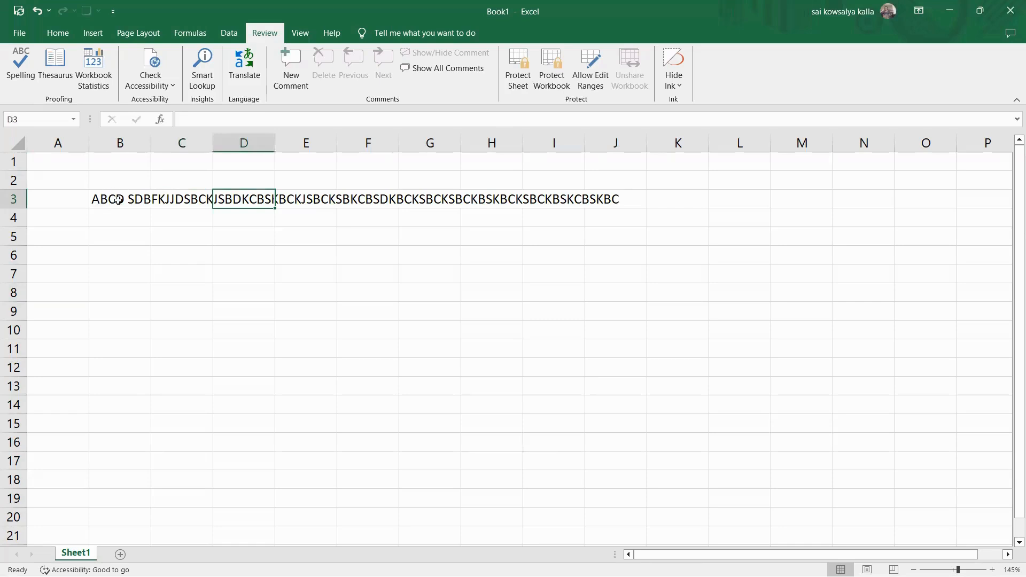
pyautogui.click(124, 198)
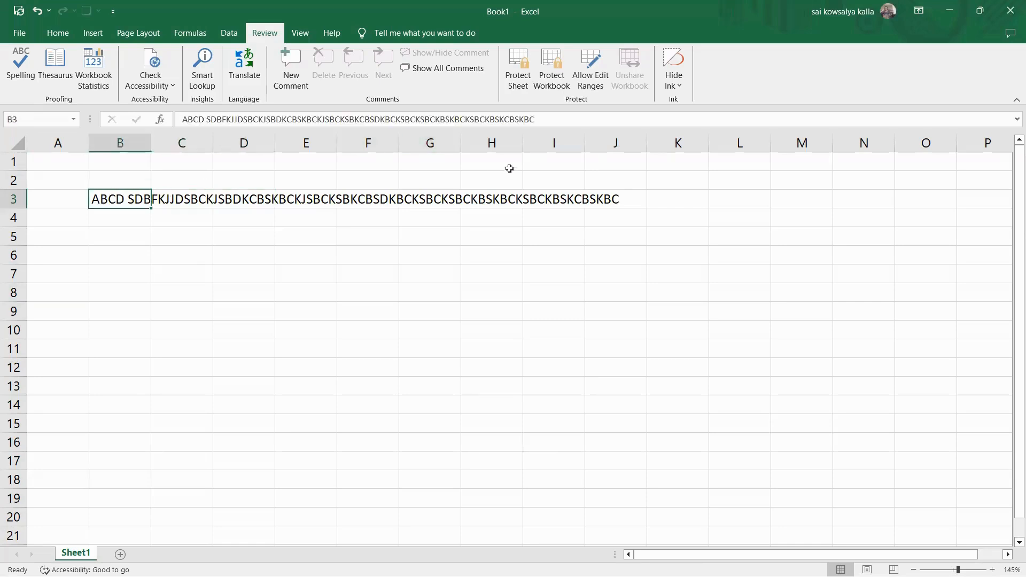
pyautogui.click(544, 119)
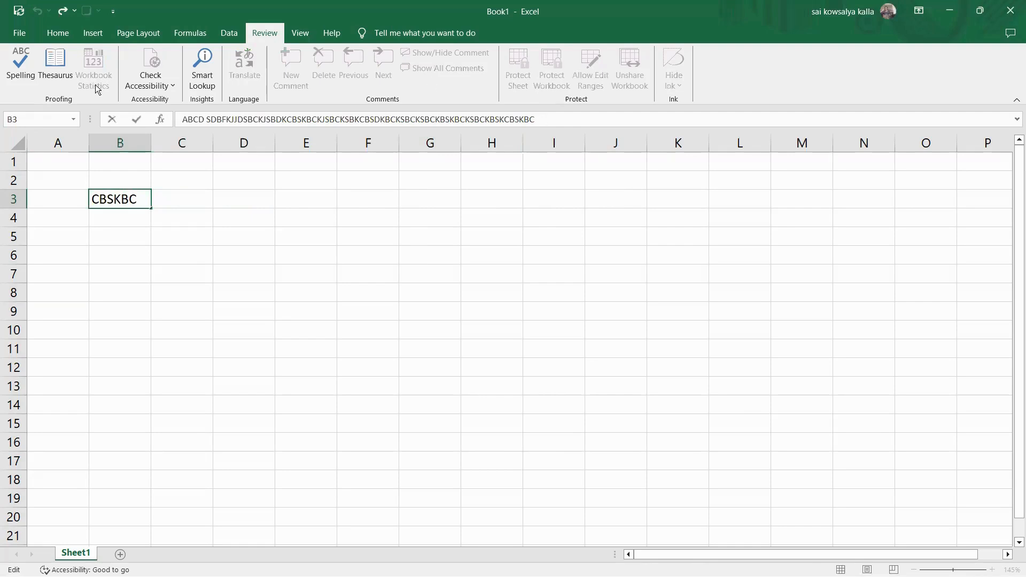
pyautogui.keyDown('shift'); pyautogui.click(183, 115); pyautogui.keyUp('shift')
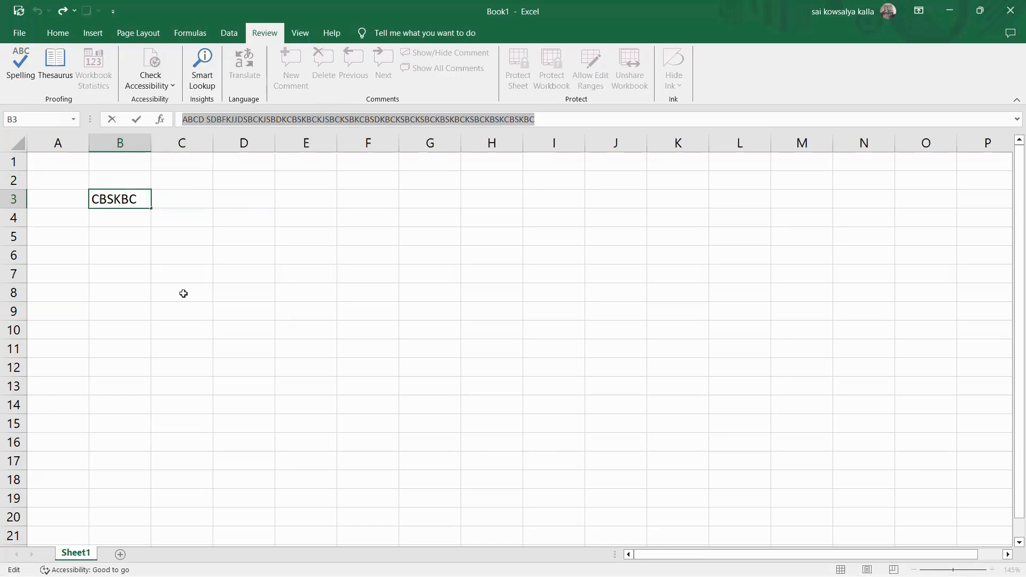
pyautogui.click(184, 293)
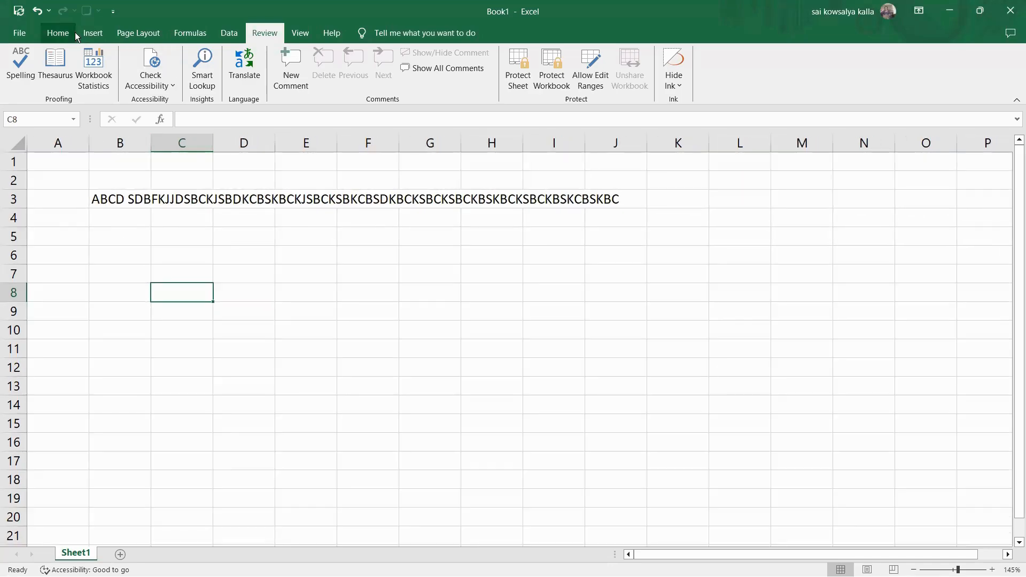
# Look through the Home, Insert, Page Layout and Review command sets, ending on the Home commands.
pyautogui.click(58, 34)
pyautogui.click(99, 30)
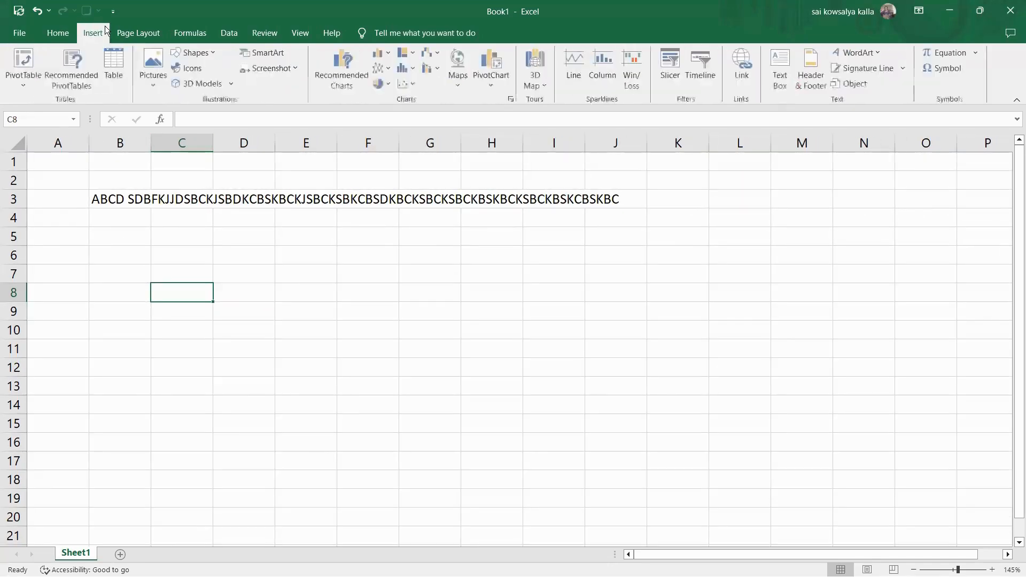
pyautogui.click(125, 28)
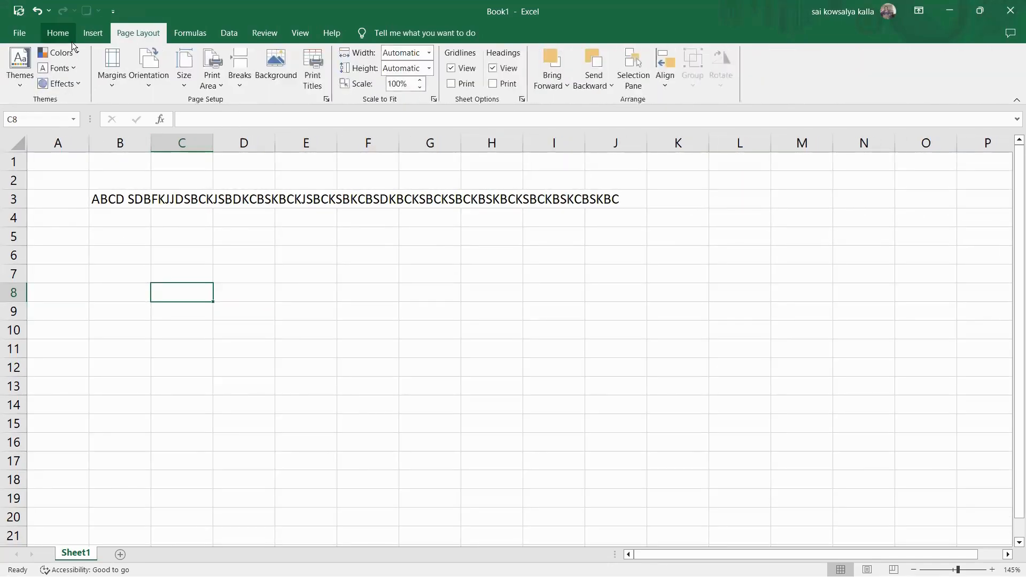
pyautogui.click(277, 33)
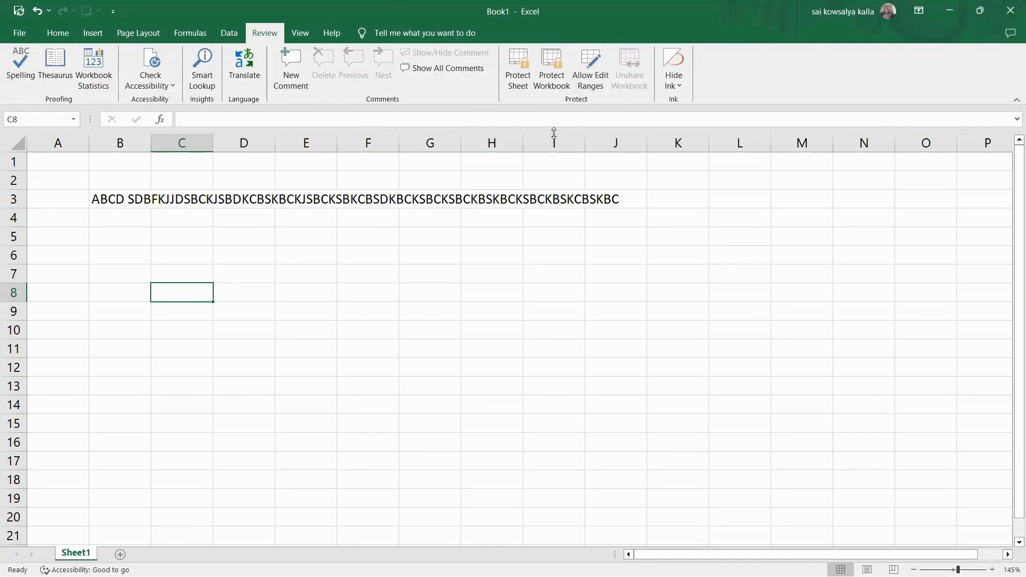
pyautogui.click(56, 36)
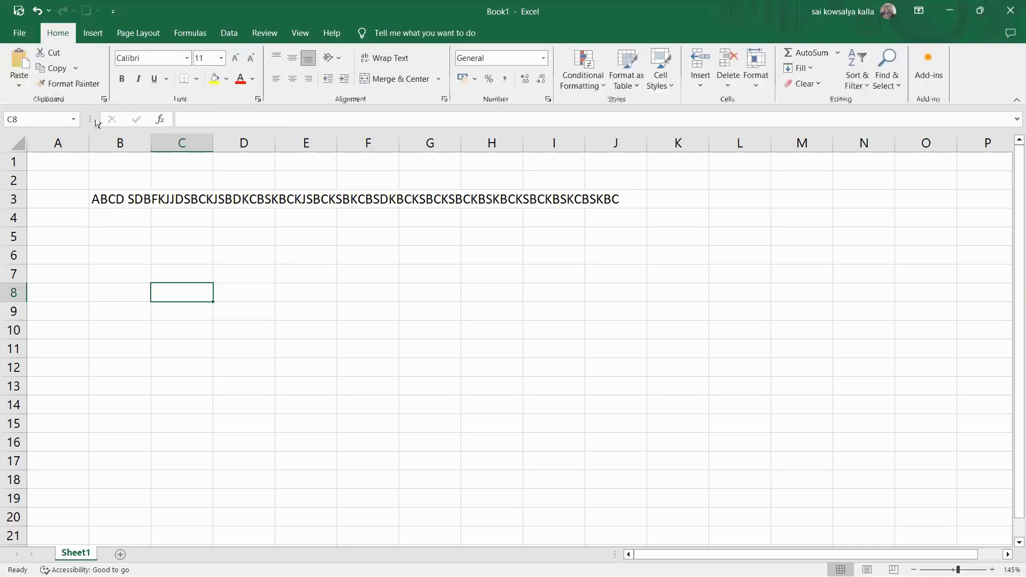
pyautogui.click(212, 260)
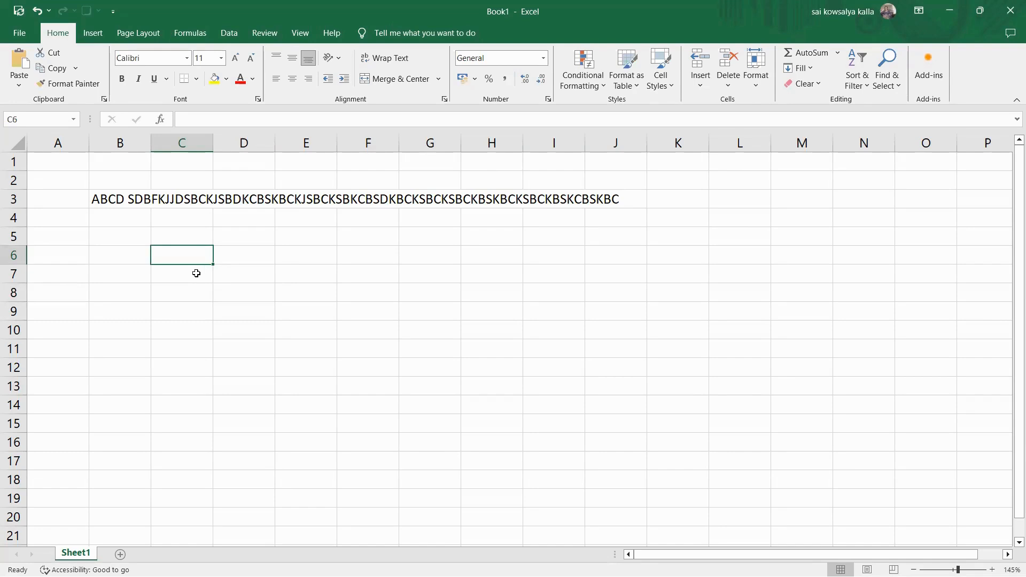
pyautogui.press('Down')
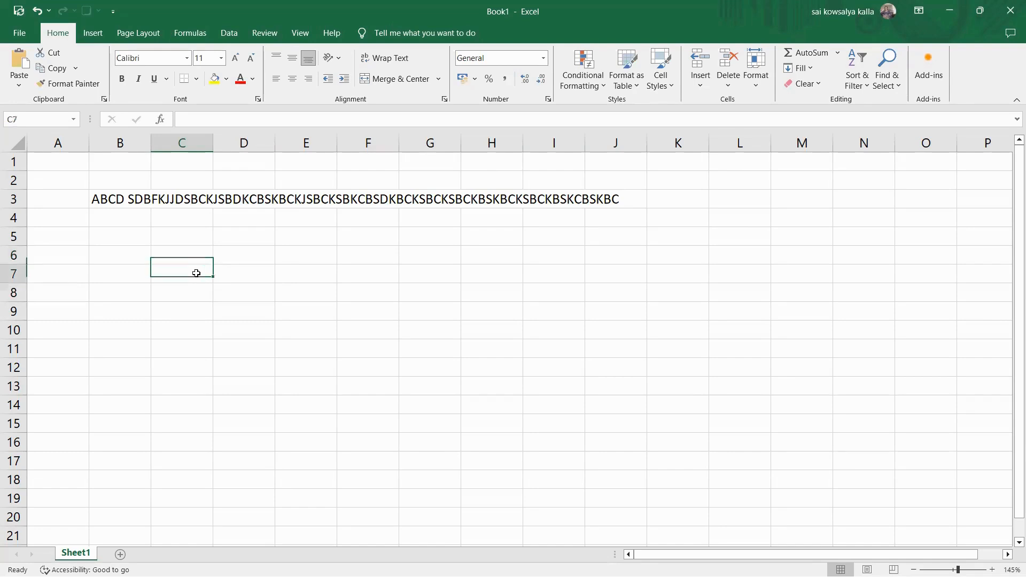
pyautogui.press('Up')
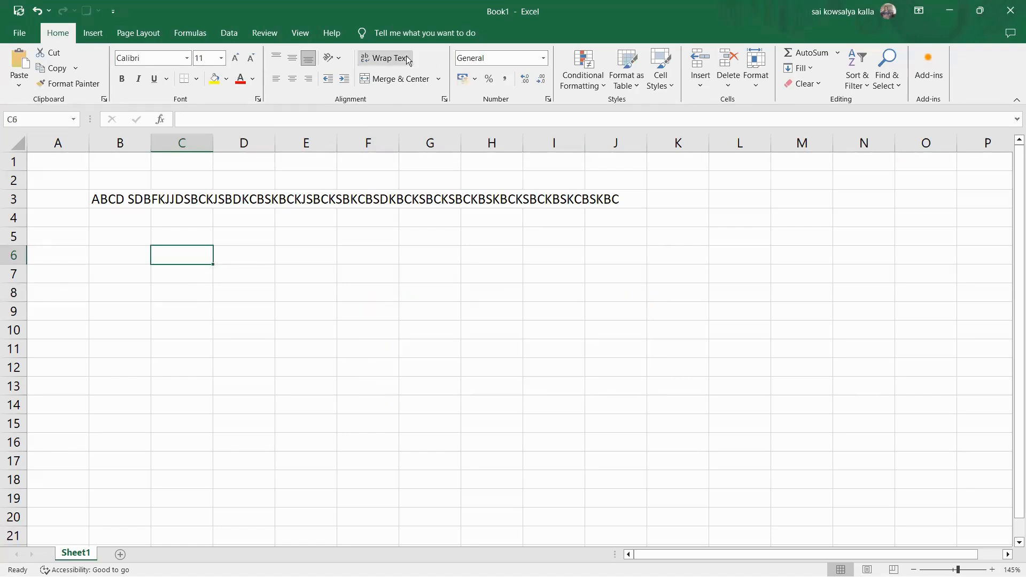
pyautogui.click(683, 278)
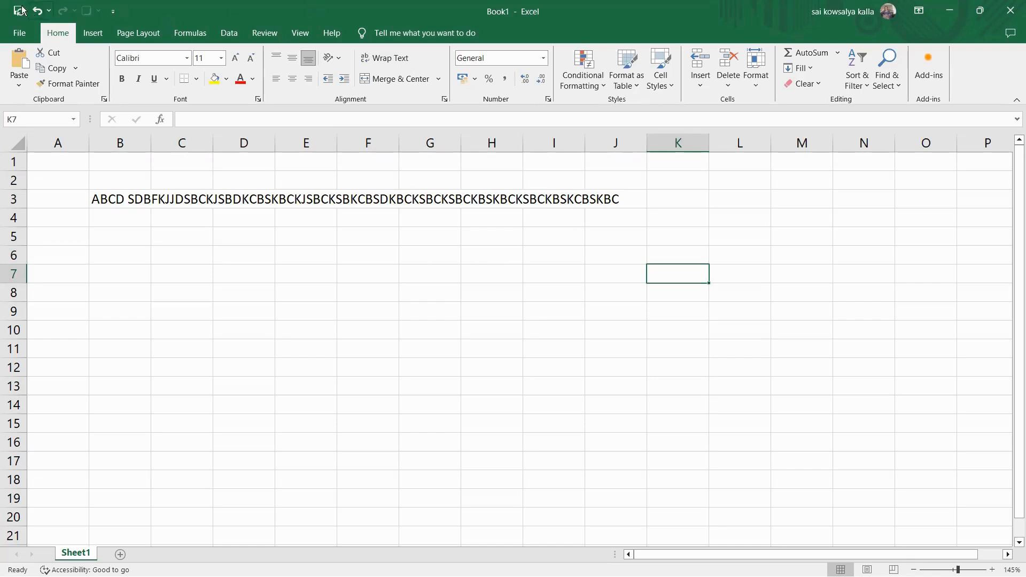
# Show the Quick Access Toolbar below the ribbon.
pyautogui.click(112, 11)
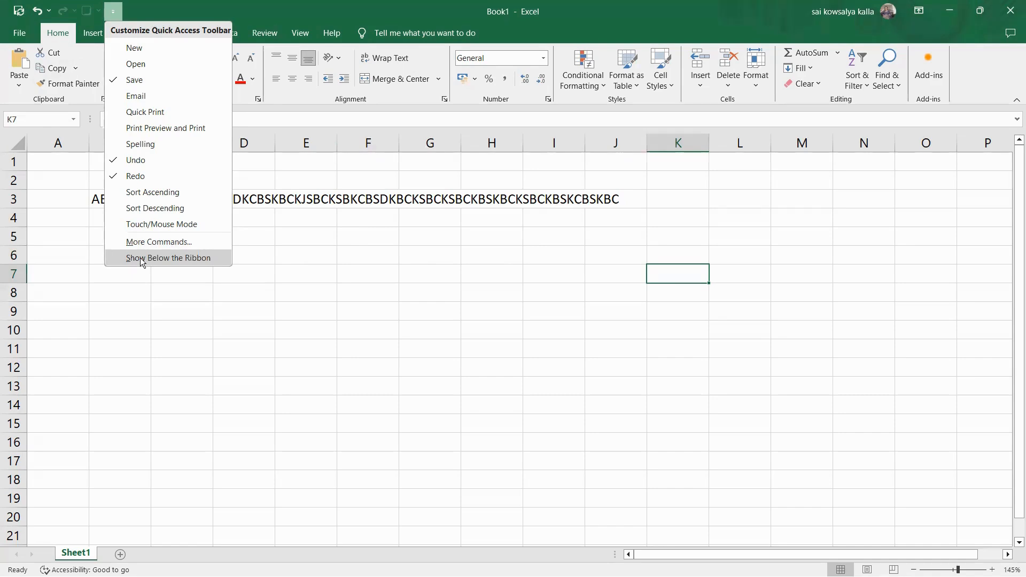
pyautogui.click(167, 316)
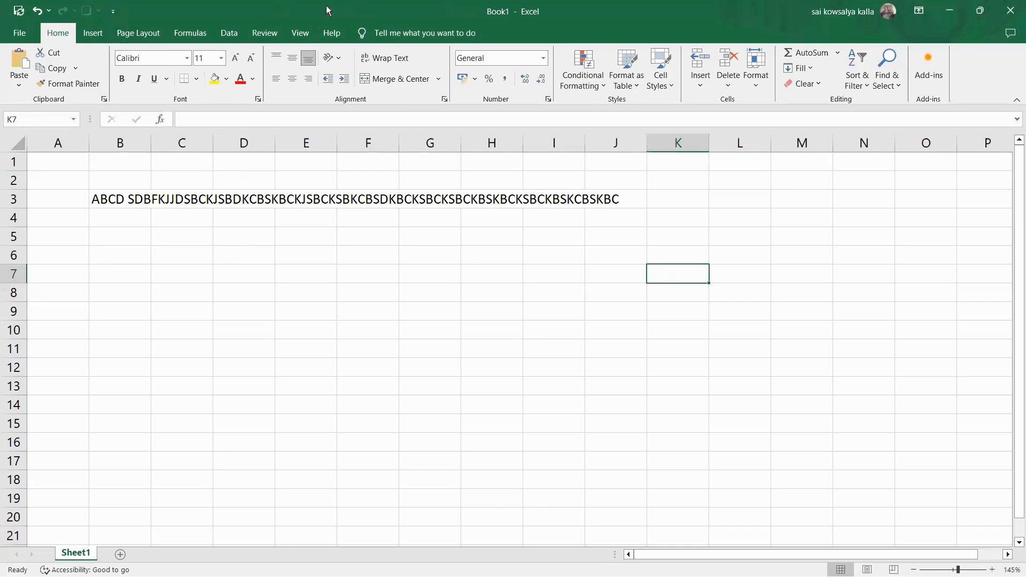
pyautogui.click(112, 11)
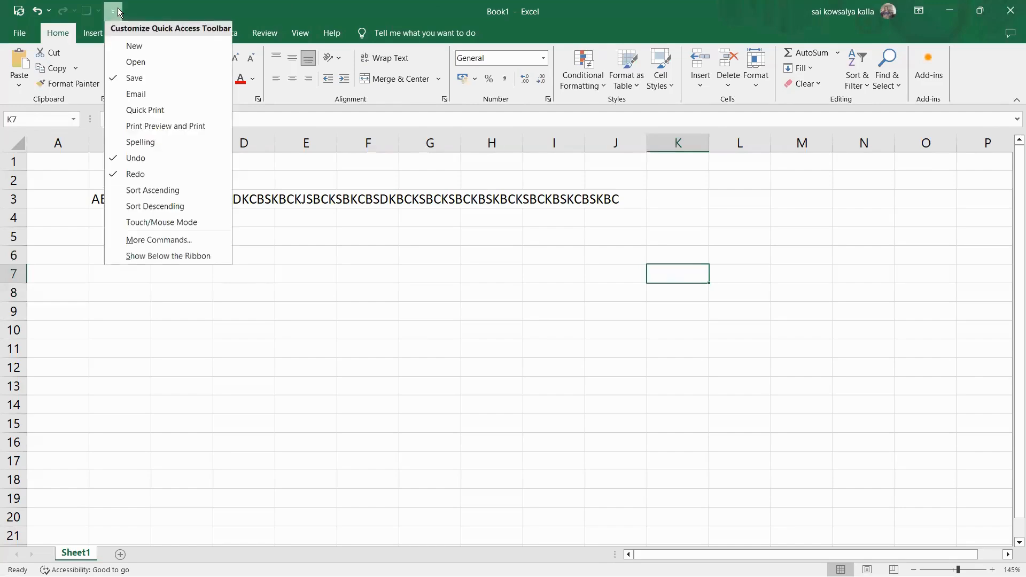
pyautogui.click(144, 259)
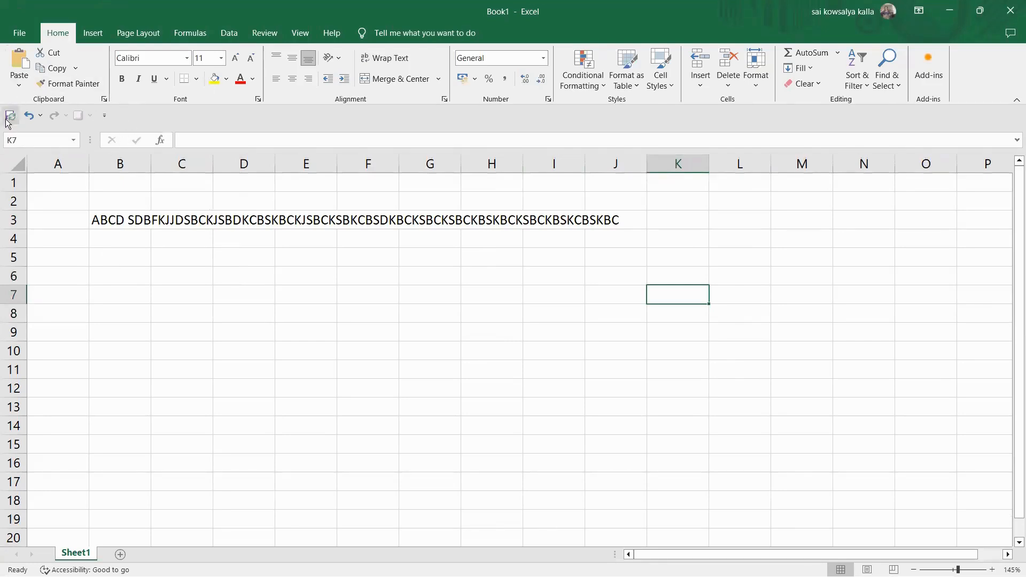
pyautogui.hotkey('ctrl', 'i')
# Move the Quick Access Toolbar back above the ribbon and select cell C1.
pyautogui.click(105, 116)
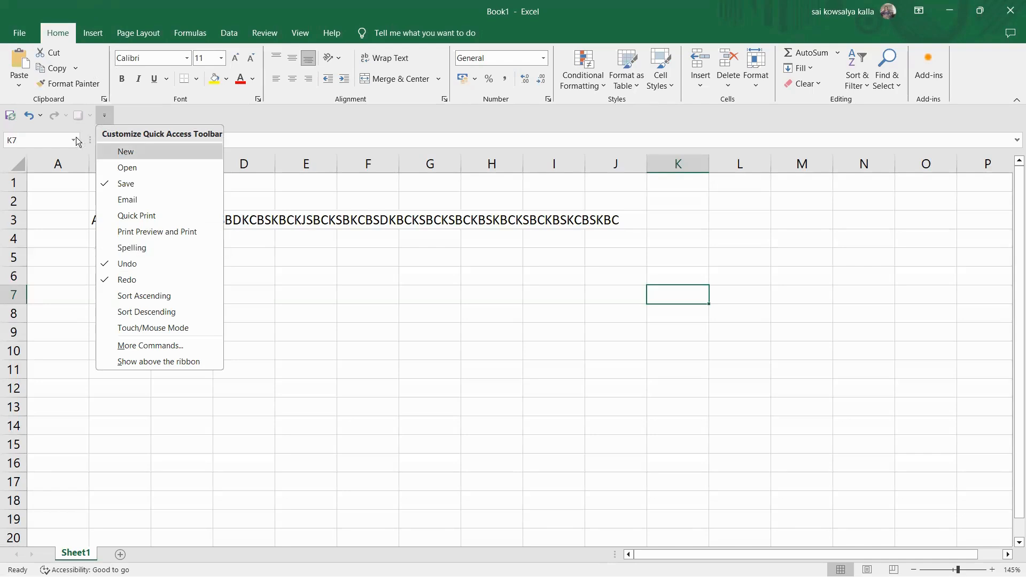
pyautogui.click(106, 117)
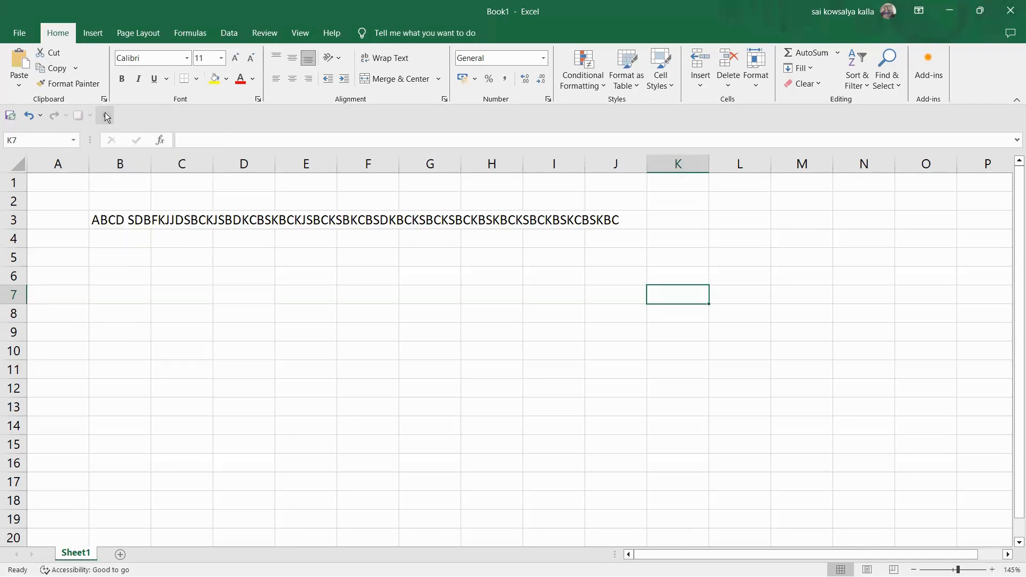
pyautogui.click(106, 117)
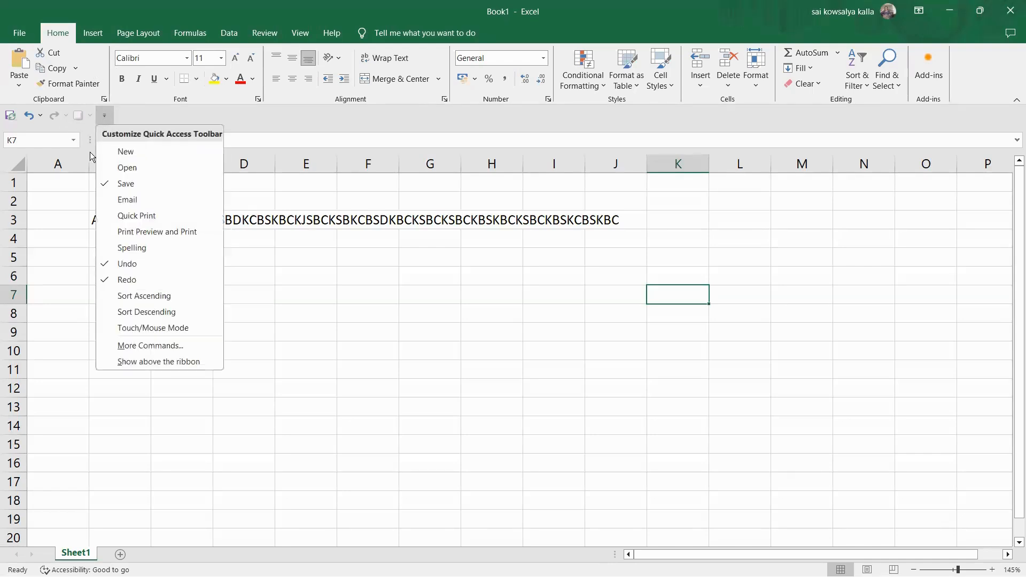
pyautogui.click(150, 362)
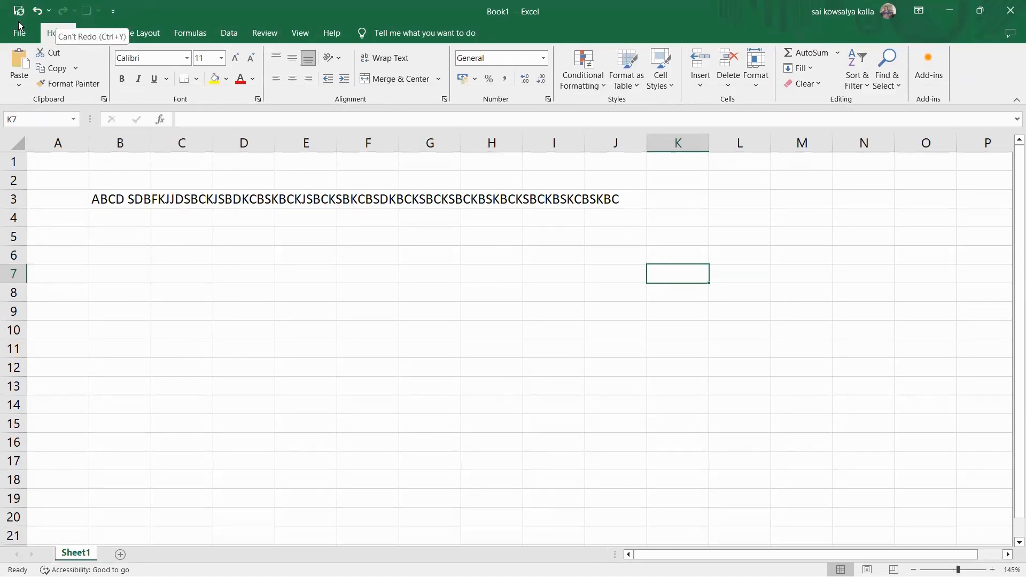
pyautogui.click(169, 157)
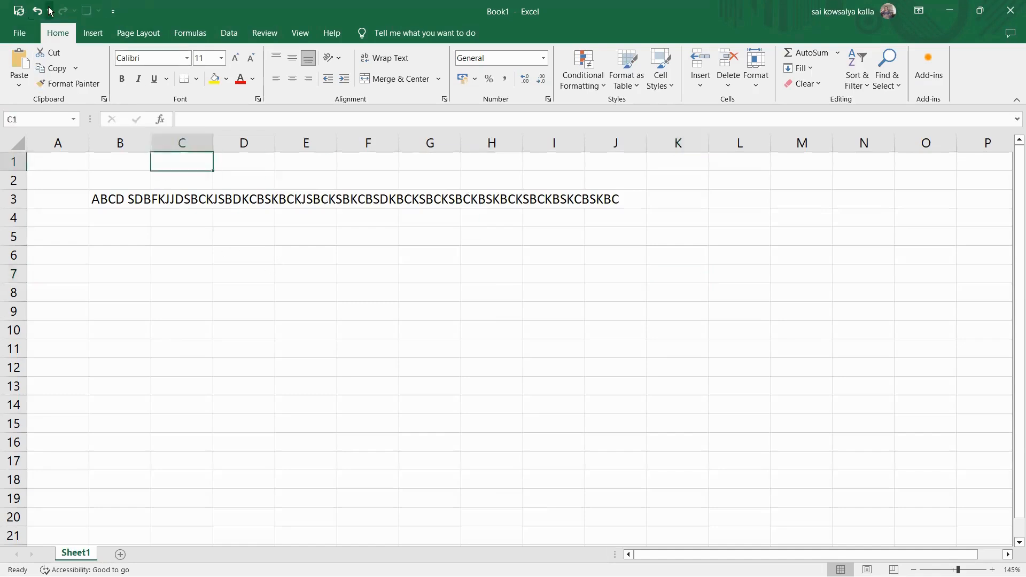
# Examine which commands are enabled for the Quick Access Toolbar, such as Save and Redo, leaving its customization unchanged.
pyautogui.click(118, 13)
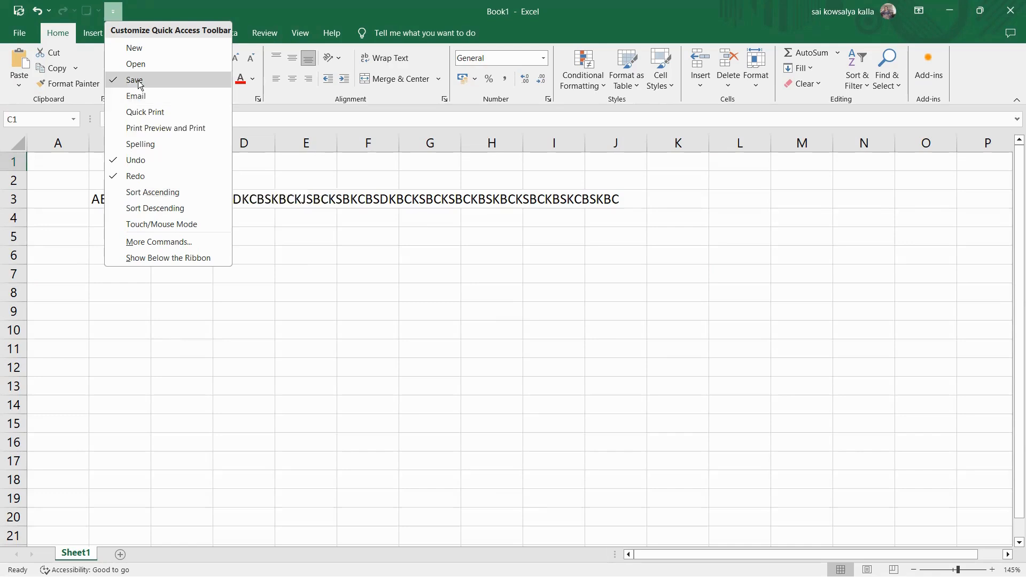
pyautogui.click(236, 355)
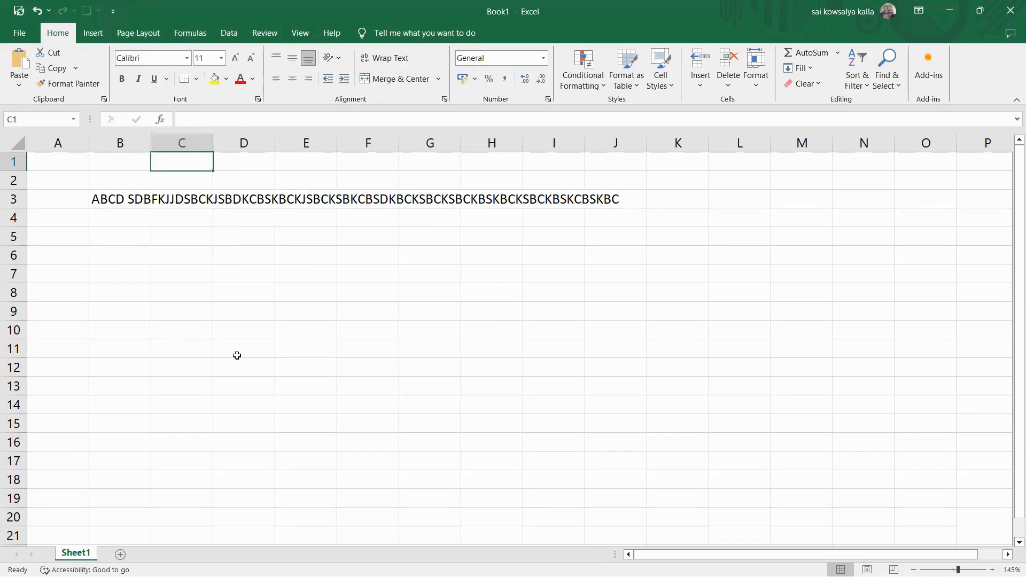
pyautogui.click(263, 300)
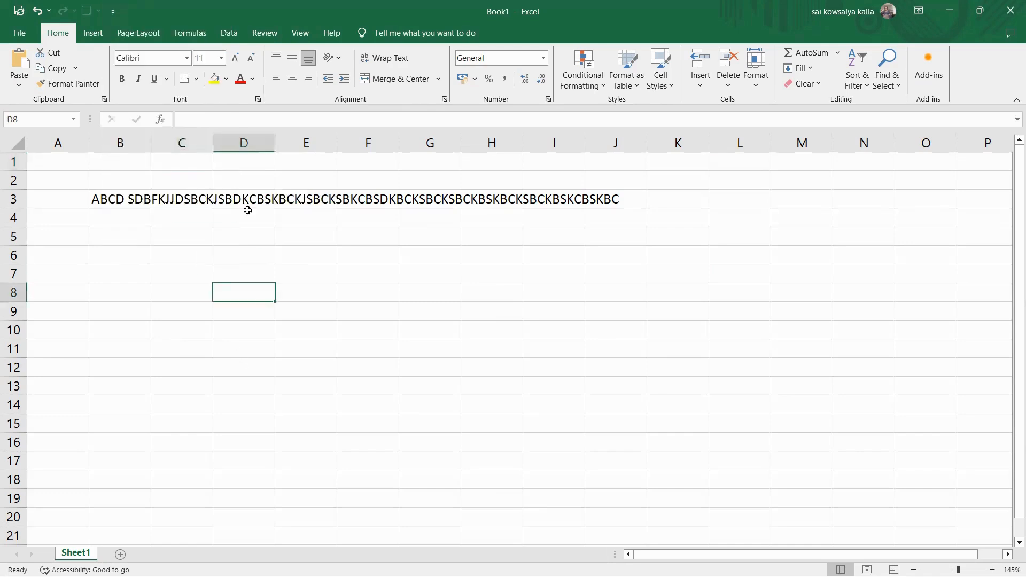
pyautogui.click(112, 10)
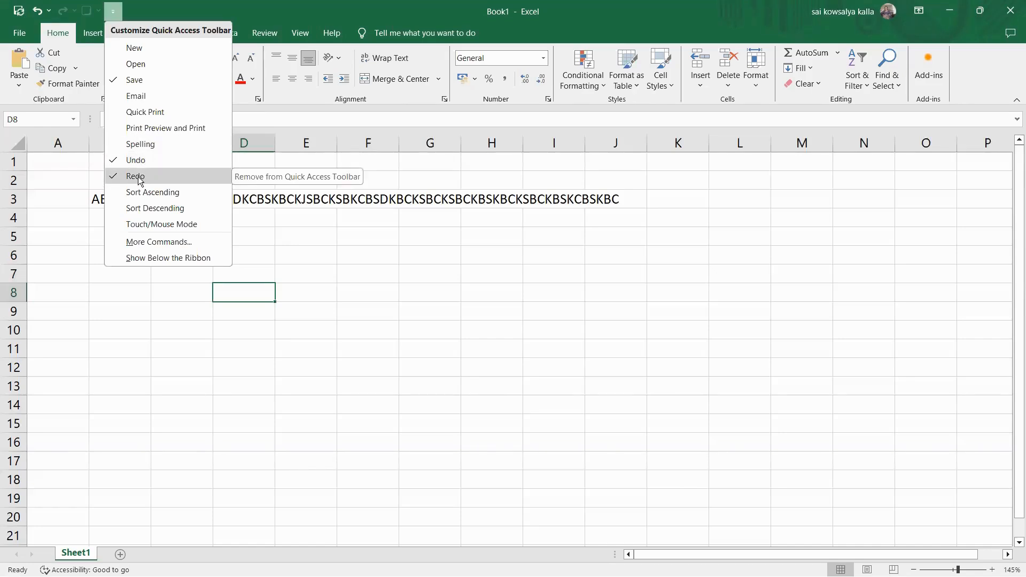
pyautogui.click(317, 326)
# Delete the long text from cell B3 and finish on cell B4.
pyautogui.click(207, 277)
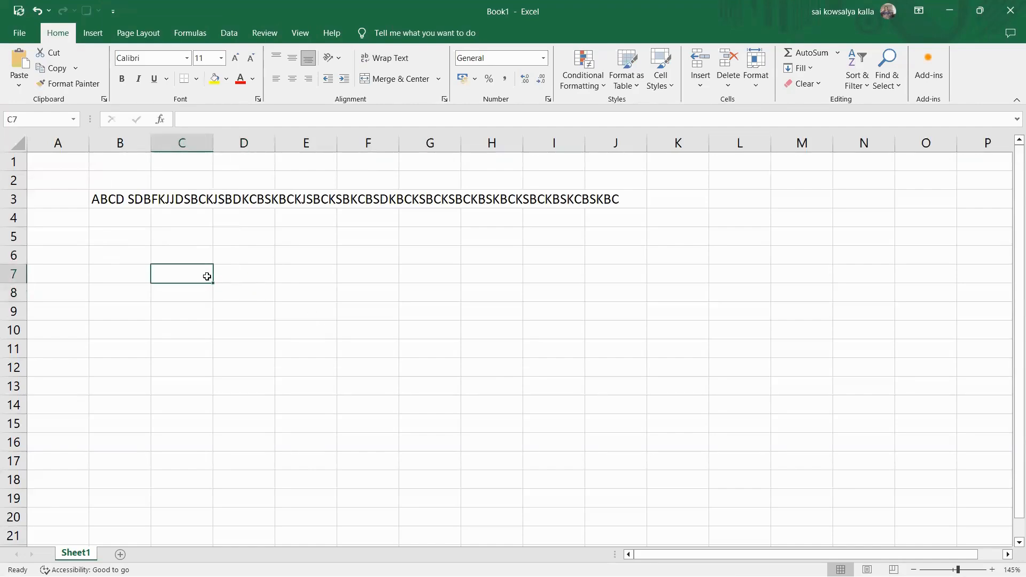
pyautogui.press('Up')
pyautogui.press('Up')
pyautogui.press('Up')
pyautogui.press('Up')
pyautogui.press('Left')
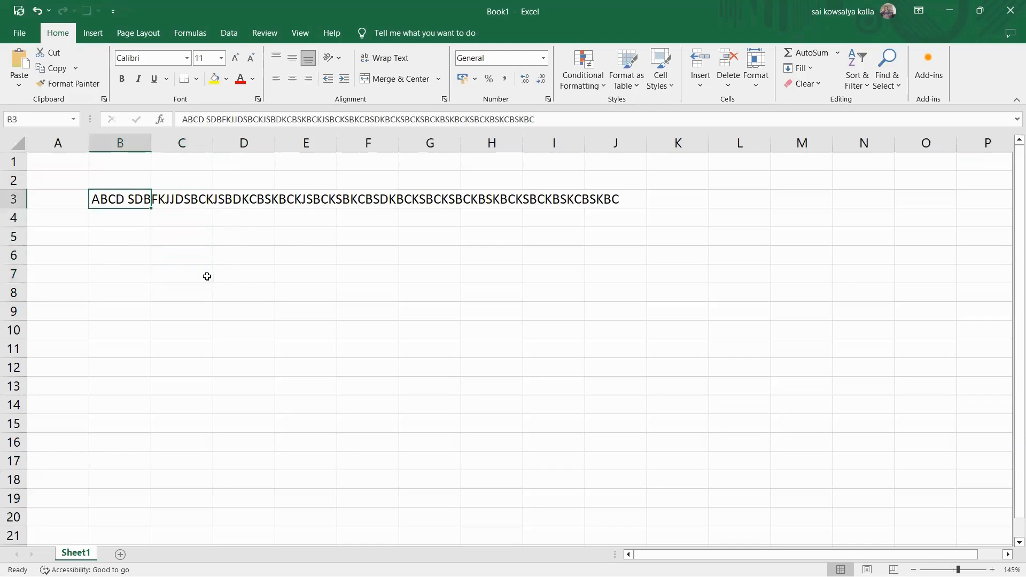
pyautogui.press('Delete')
pyautogui.press('Down')
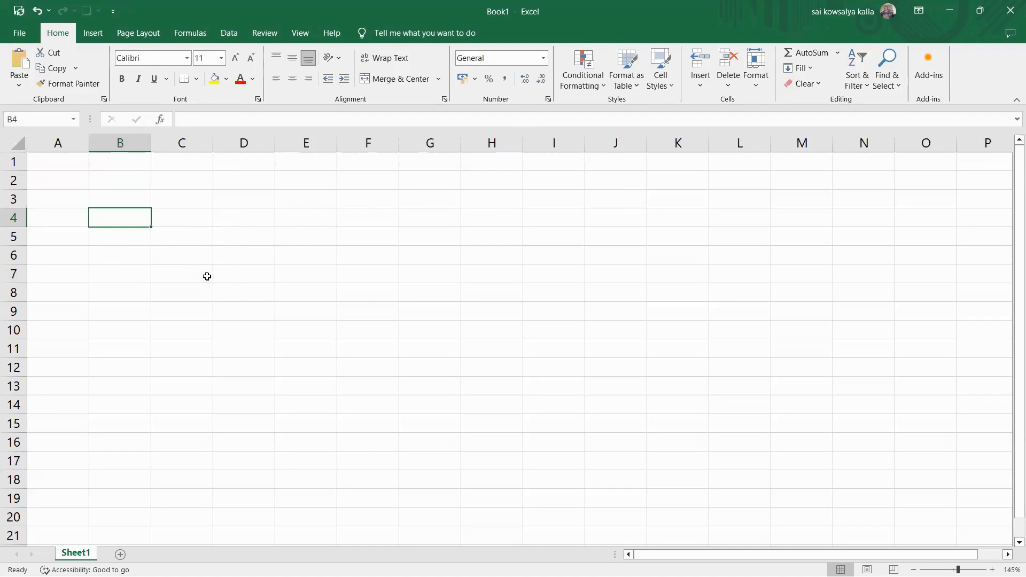
# Enter 1 and 2 in cells B4 and B5, and extend the number series down to cell B13.
pyautogui.write('1')
pyautogui.press('Return')
pyautogui.write('2')
pyautogui.press('Return')
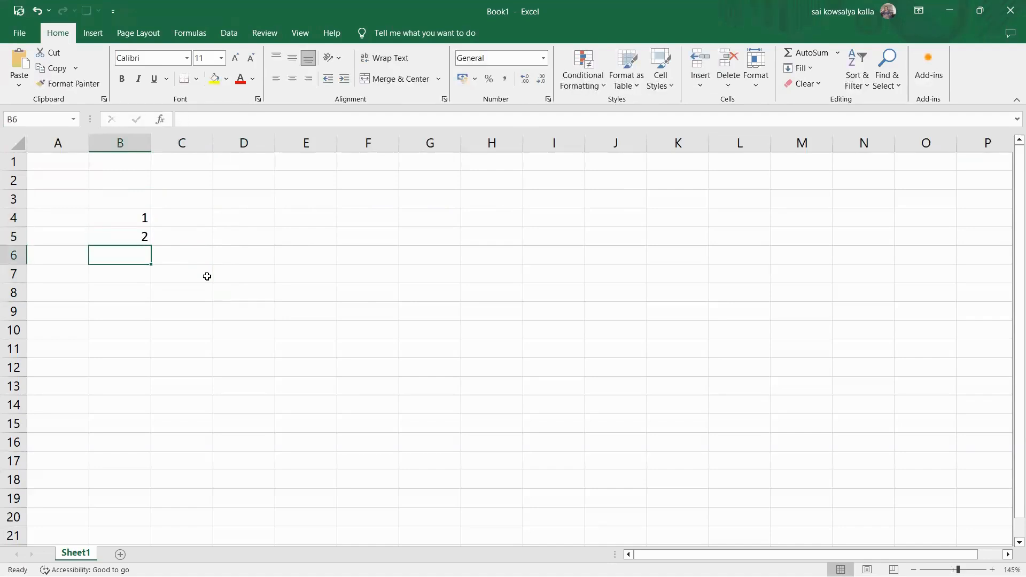
pyautogui.press('Up')
pyautogui.press('Up')
pyautogui.hotkey('shift', 'Down')
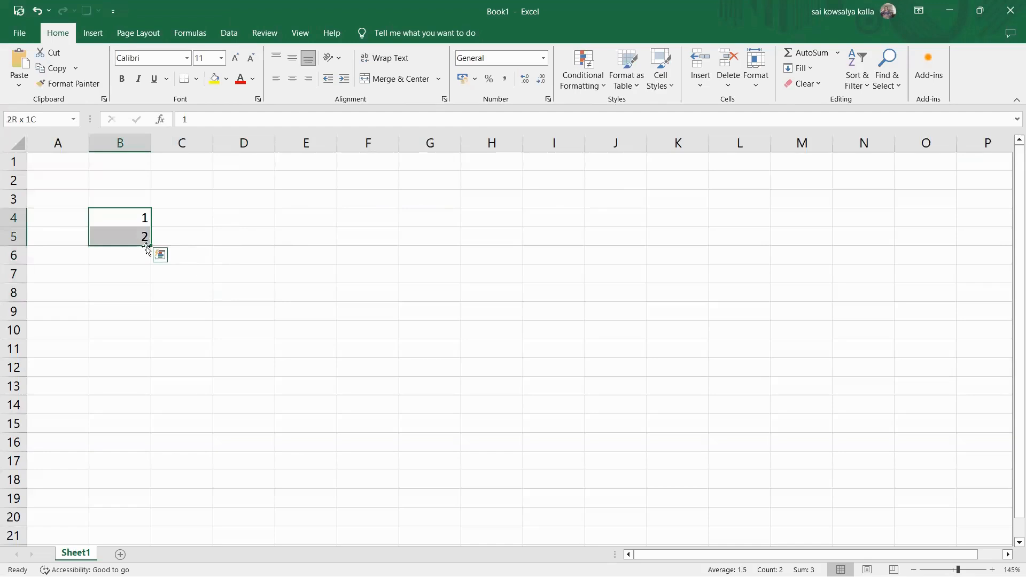
pyautogui.moveTo(149, 246); pyautogui.dragTo(149, 392)
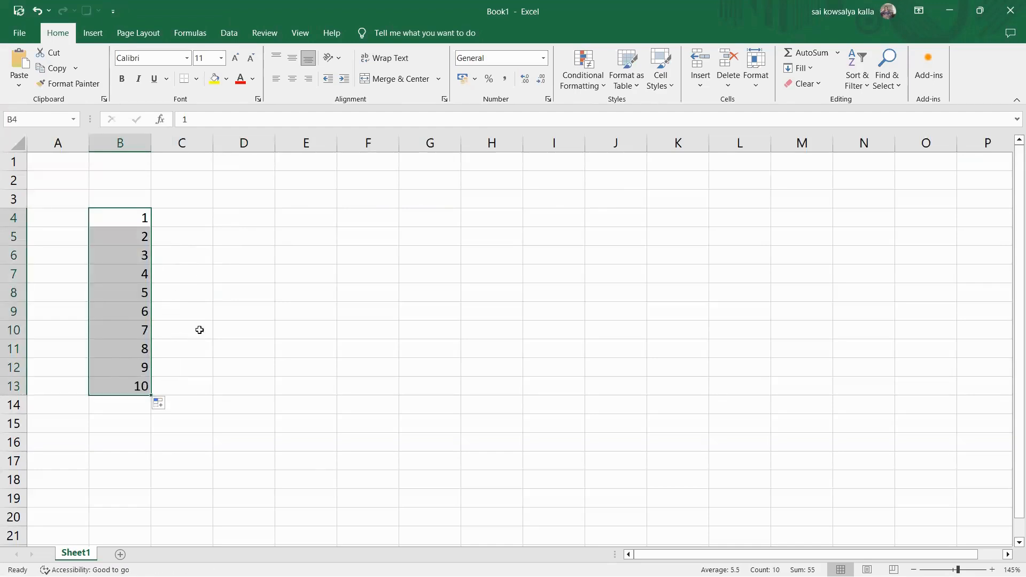
# Enter the sample texts abc, def, skhd and ajsja in cells C4 to C7.
pyautogui.click(169, 224)
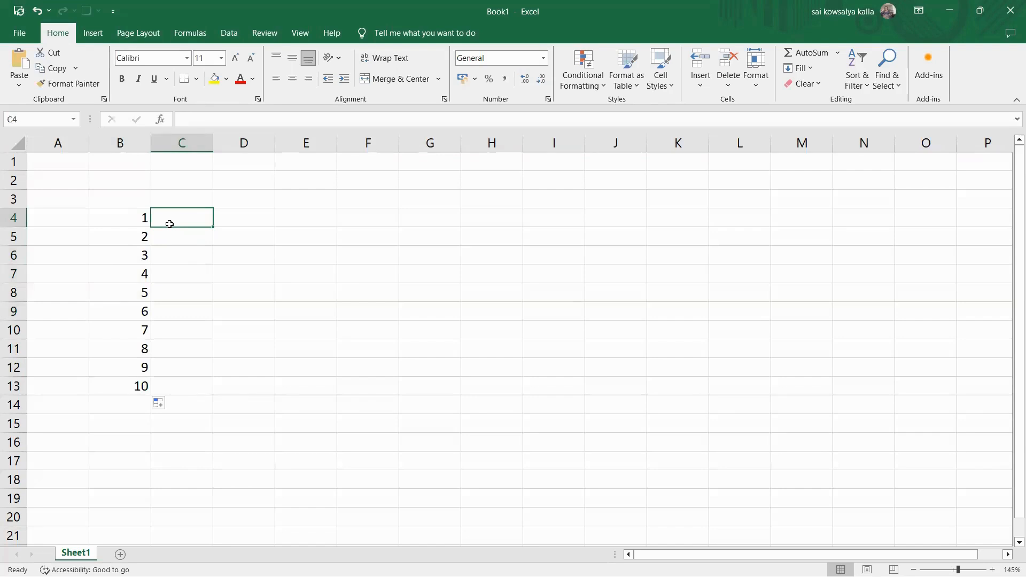
pyautogui.write('abc')
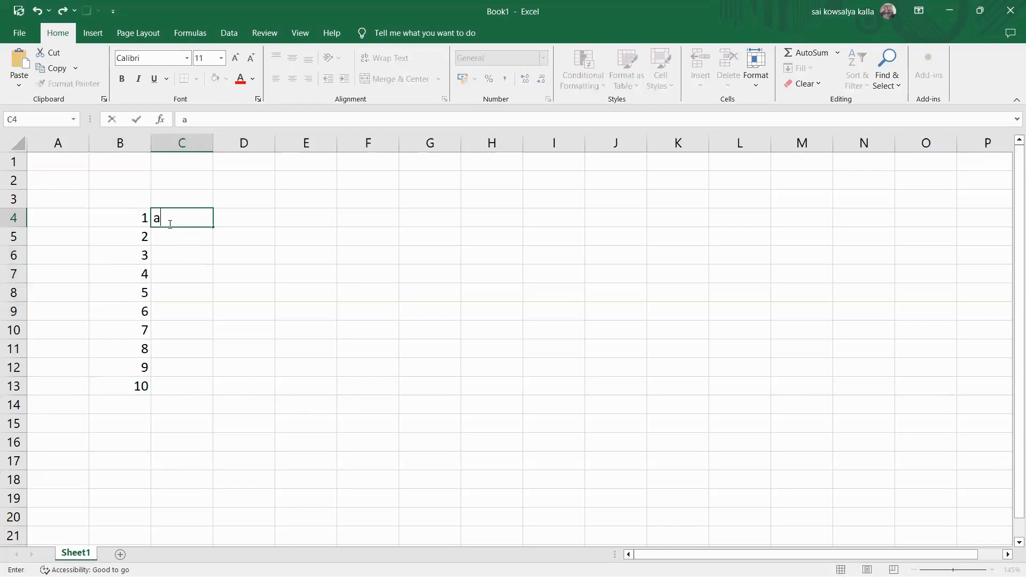
pyautogui.press('Return')
pyautogui.write('def')
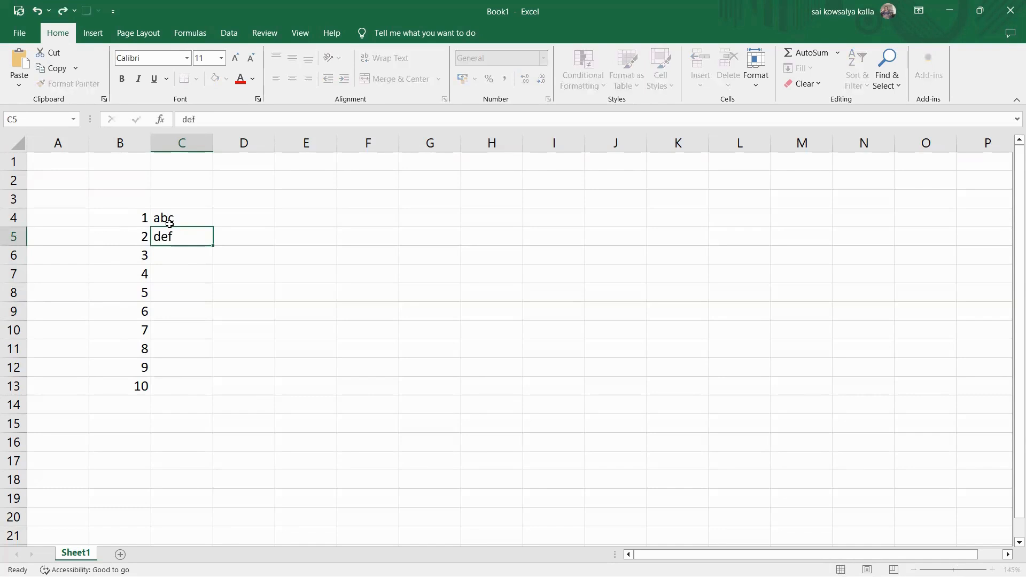
pyautogui.press('Return')
pyautogui.write('skhd')
pyautogui.press('Return')
pyautogui.write('ajsja')
pyautogui.press('Return')
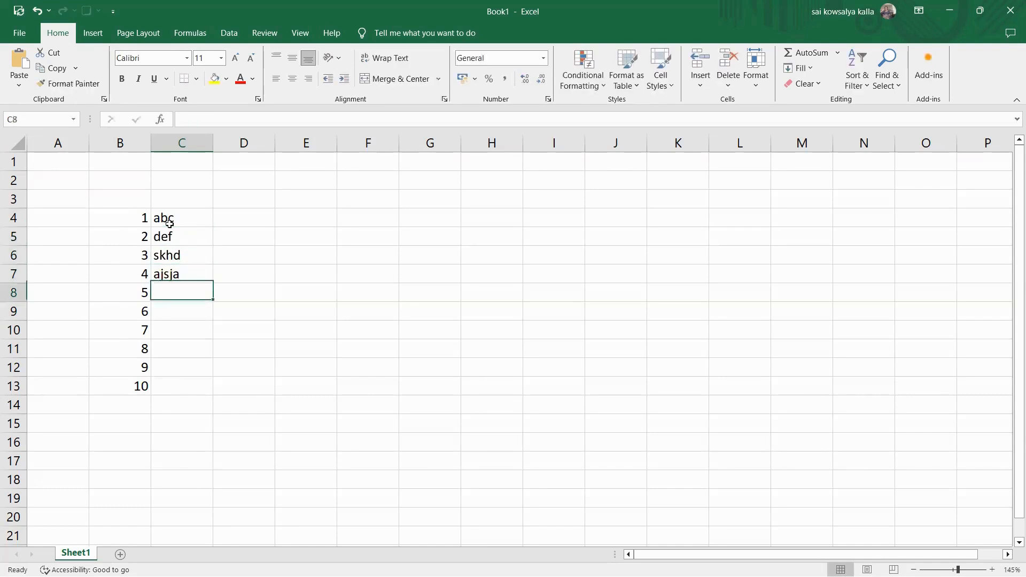
# Continue the text column with jbja, absjab and nabsja in cells C8 to C10.
pyautogui.write('jbja')
pyautogui.press('Return')
pyautogui.write('absjab')
pyautogui.press('Return')
pyautogui.write('nabsja')
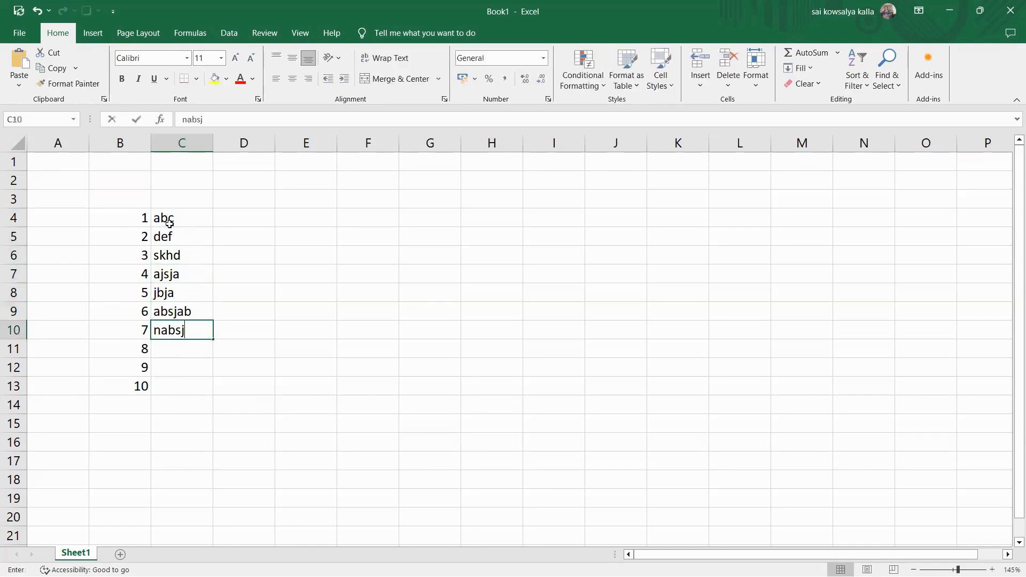
pyautogui.press('Return')
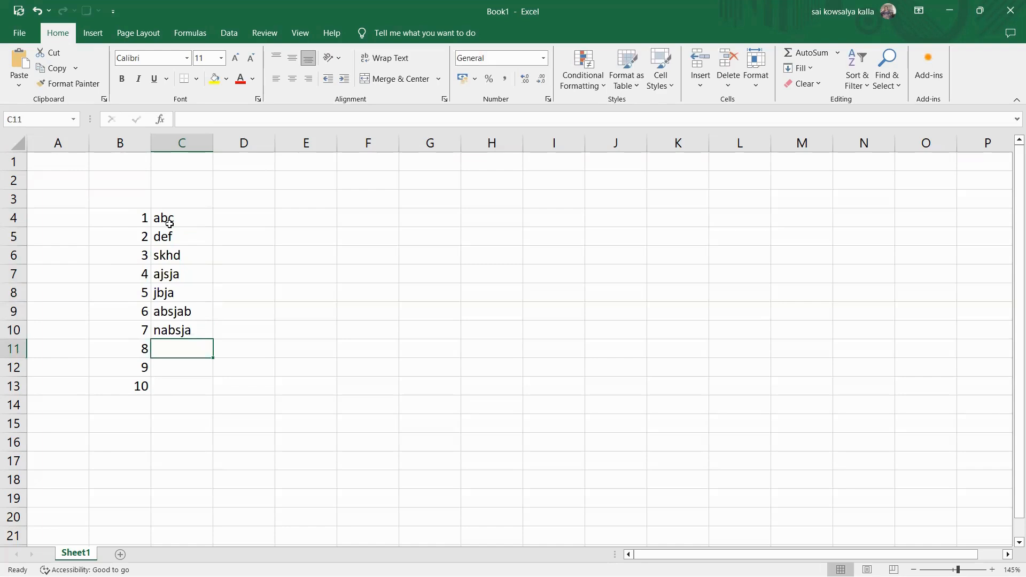
# Replace the text in cell C10 with a first name and undo that replacement.
pyautogui.press('Up')
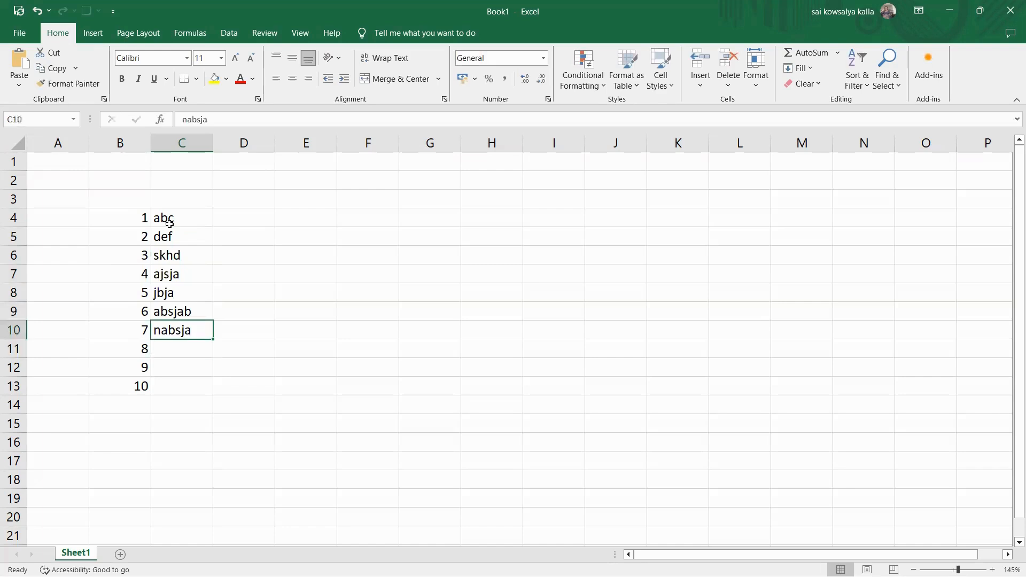
pyautogui.write('sau')
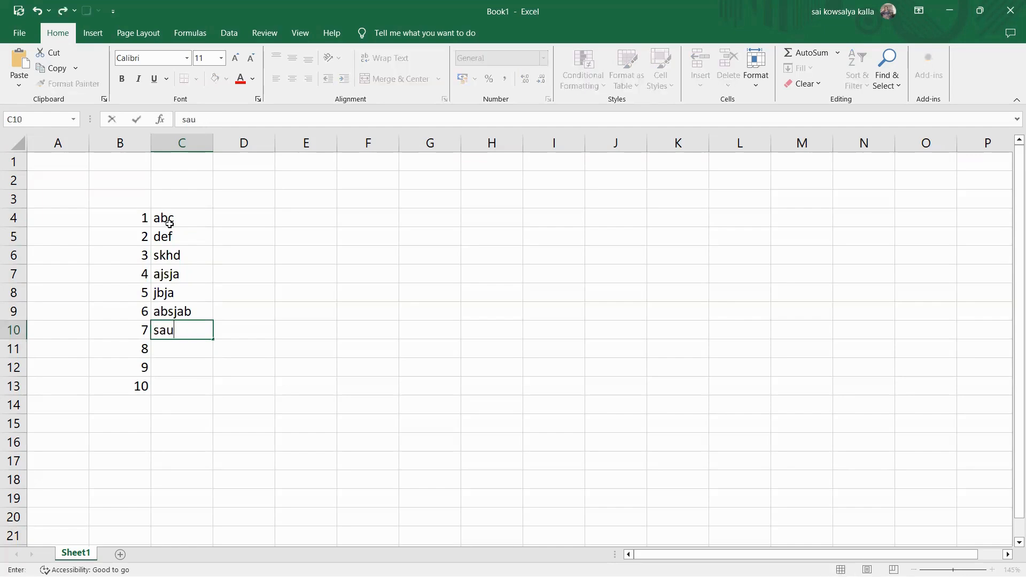
pyautogui.press('BackSpace')
pyautogui.write('i')
pyautogui.press('Return')
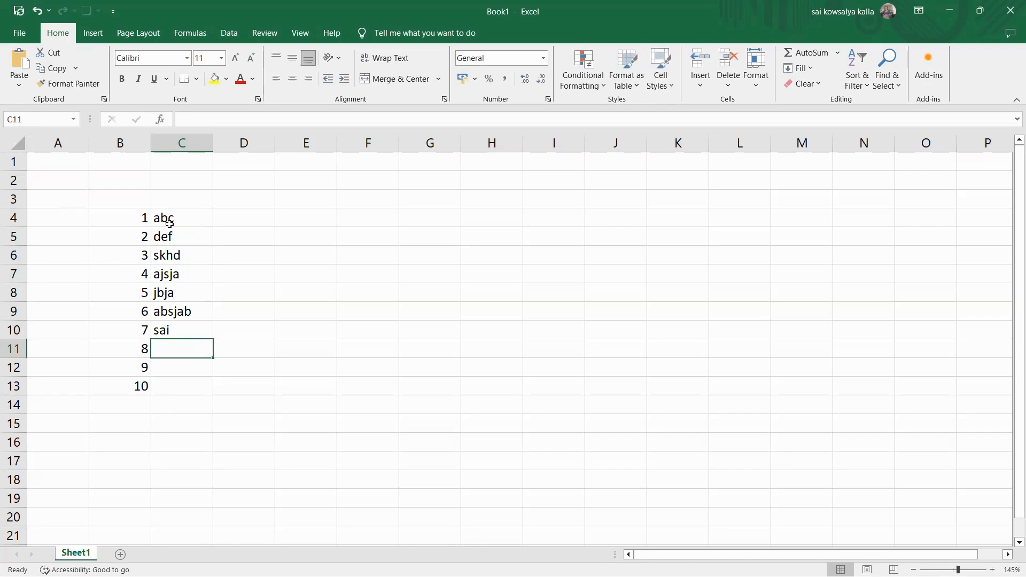
pyautogui.click(39, 15)
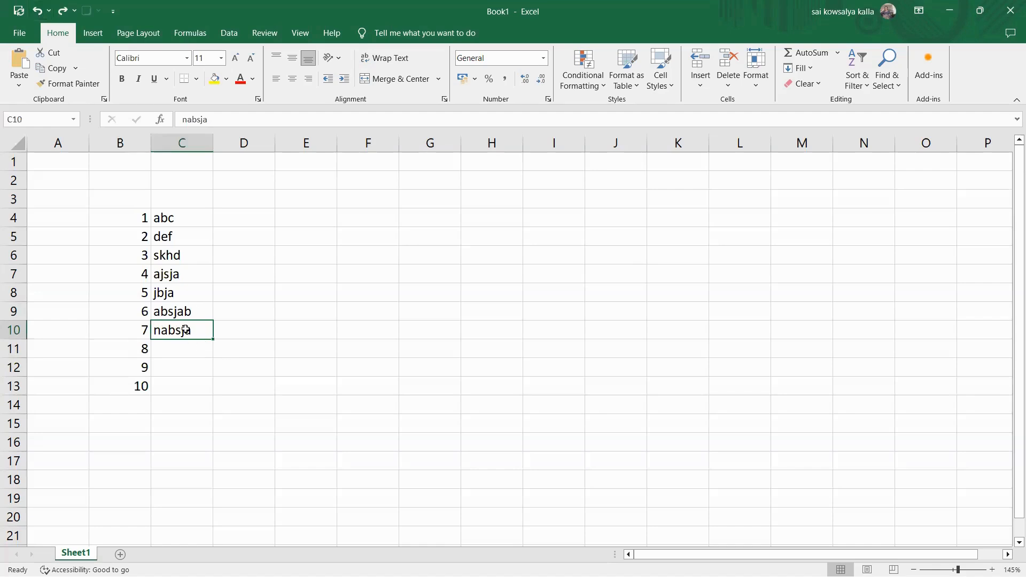
# Overwrite cell C10 with the first name again and keep the cell selected.
pyautogui.write('sai')
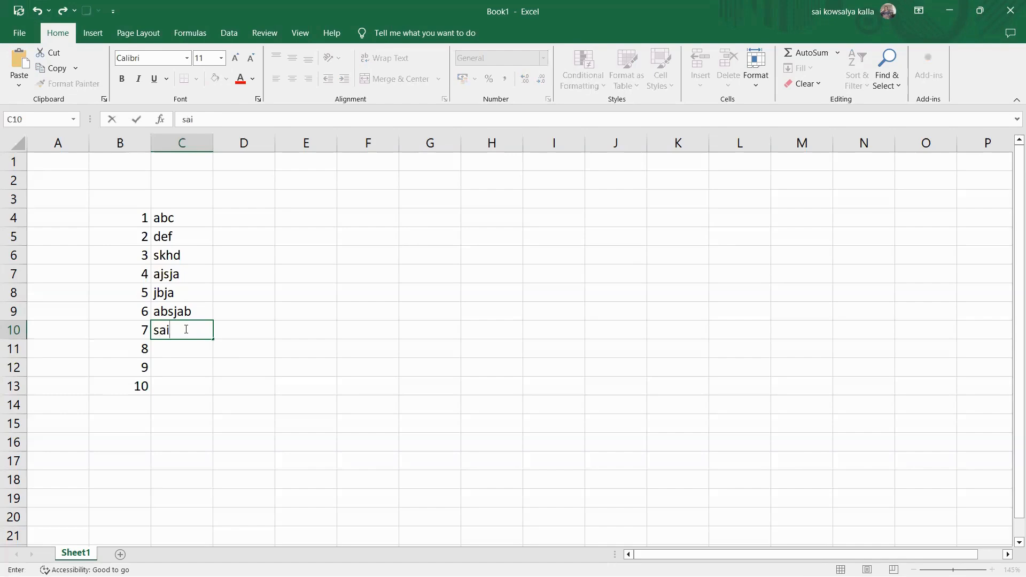
pyautogui.press('Return')
pyautogui.click(185, 330)
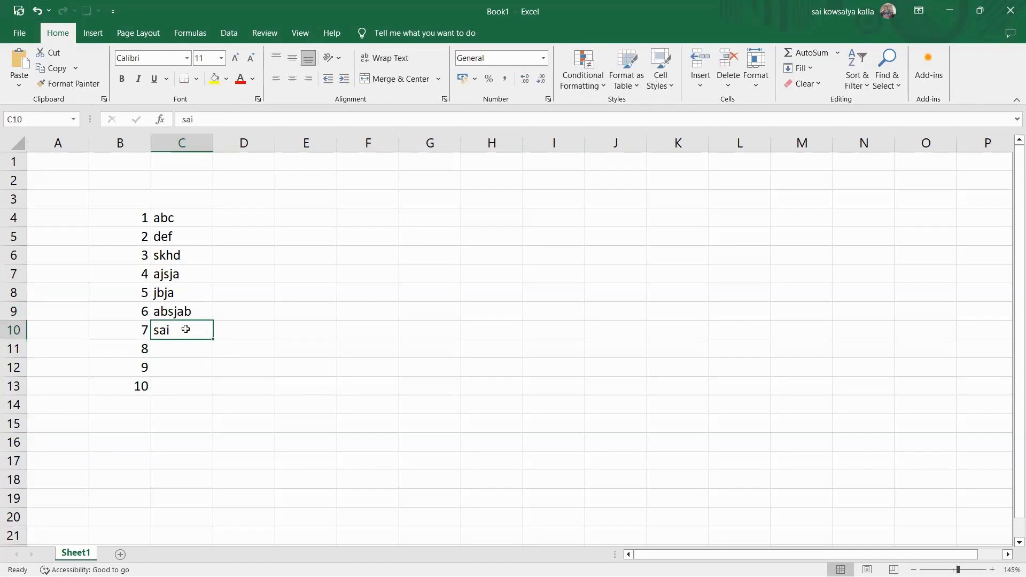
# Undo and redo the last entry in cell C10, finishing with that cell selected.
pyautogui.click(37, 9)
pyautogui.click(63, 9)
pyautogui.click(298, 325)
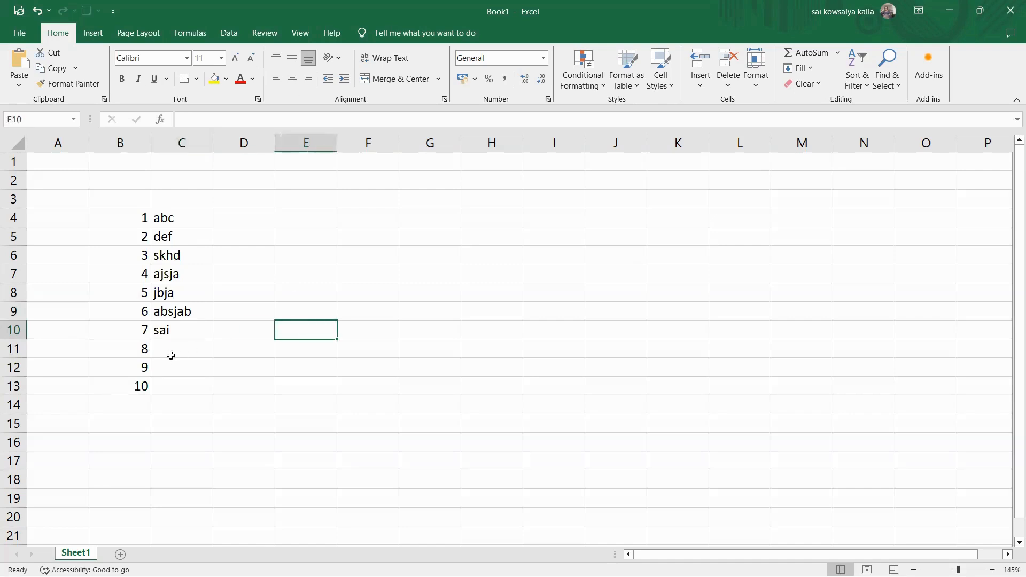
pyautogui.click(170, 327)
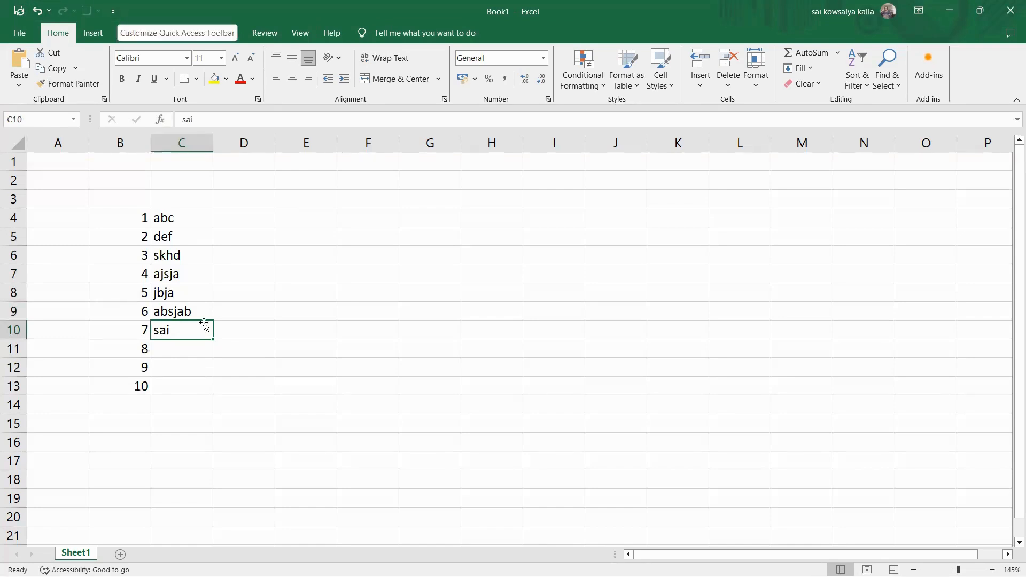
pyautogui.moveTo(325, 312); pyautogui.dragTo(247, 486)
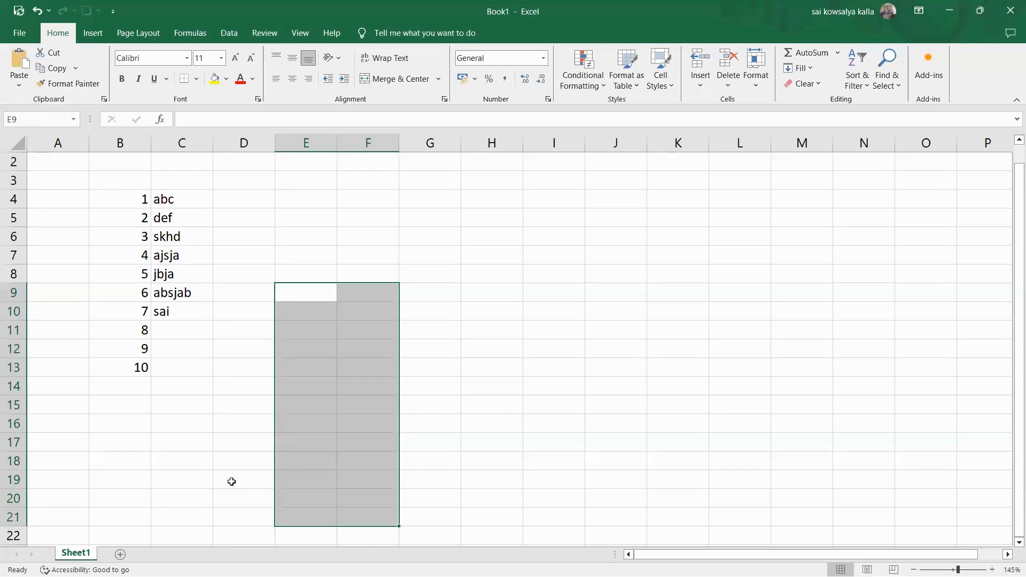
pyautogui.click(230, 481)
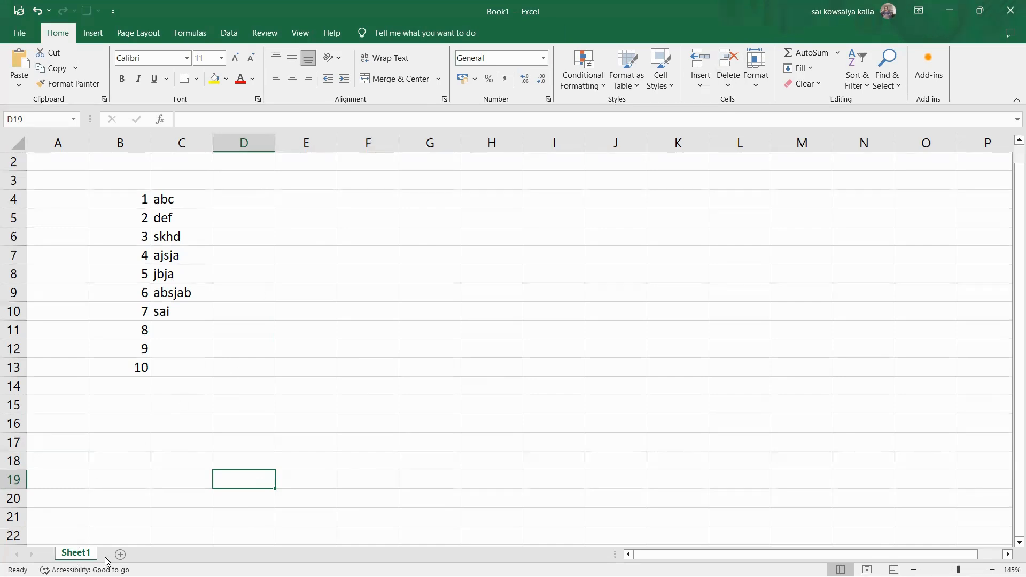
pyautogui.click(77, 459)
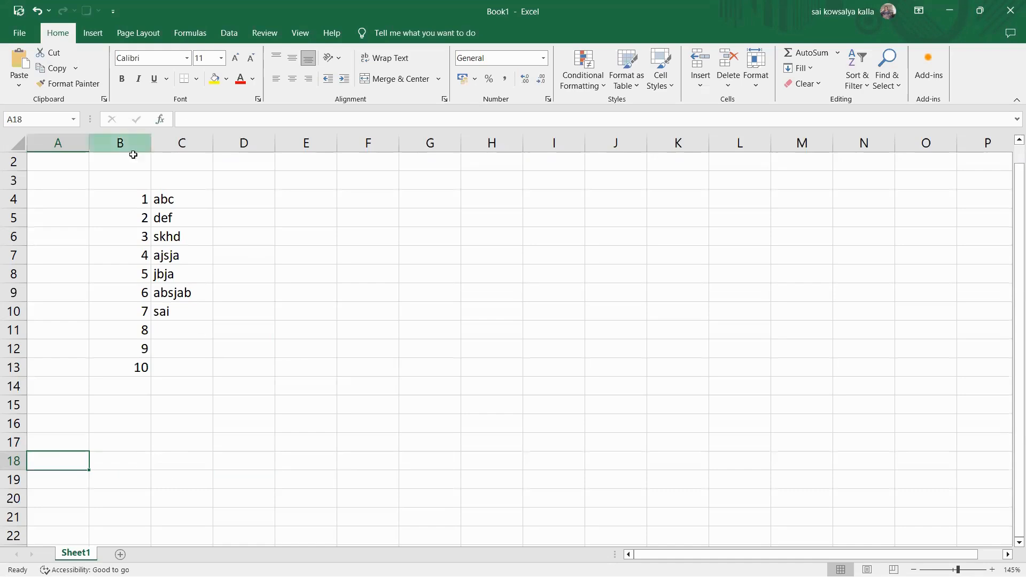
pyautogui.moveTo(117, 176); pyautogui.dragTo(202, 415)
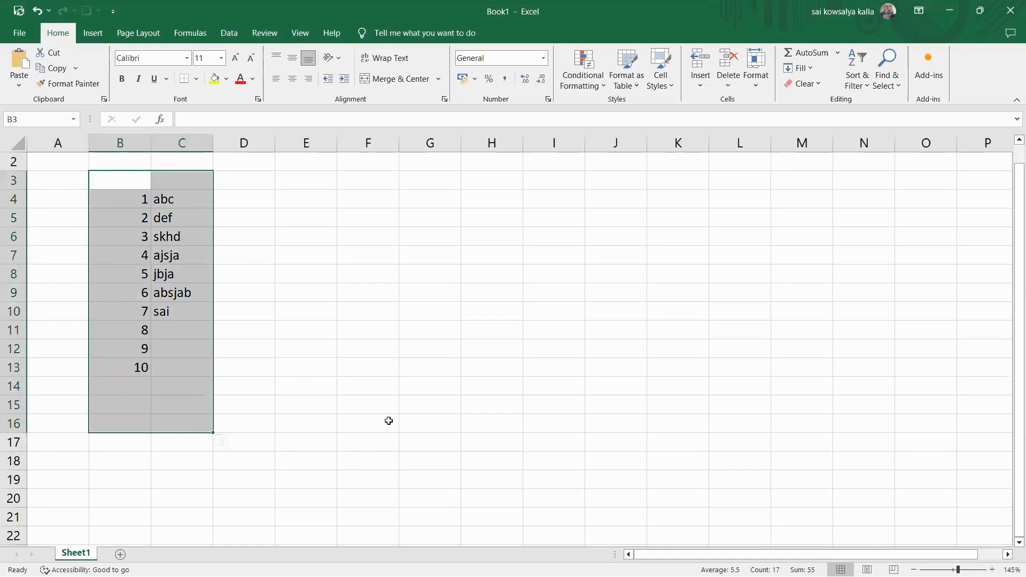
pyautogui.click(336, 428)
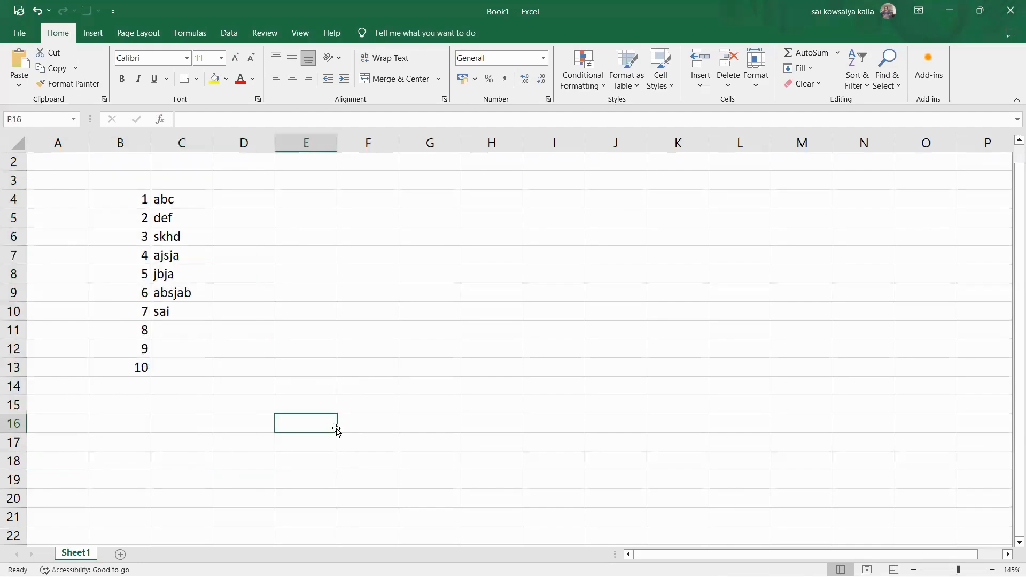
# Add a second worksheet and switch back and forth between both sheets, finishing on Sheet1.
pyautogui.click(120, 554)
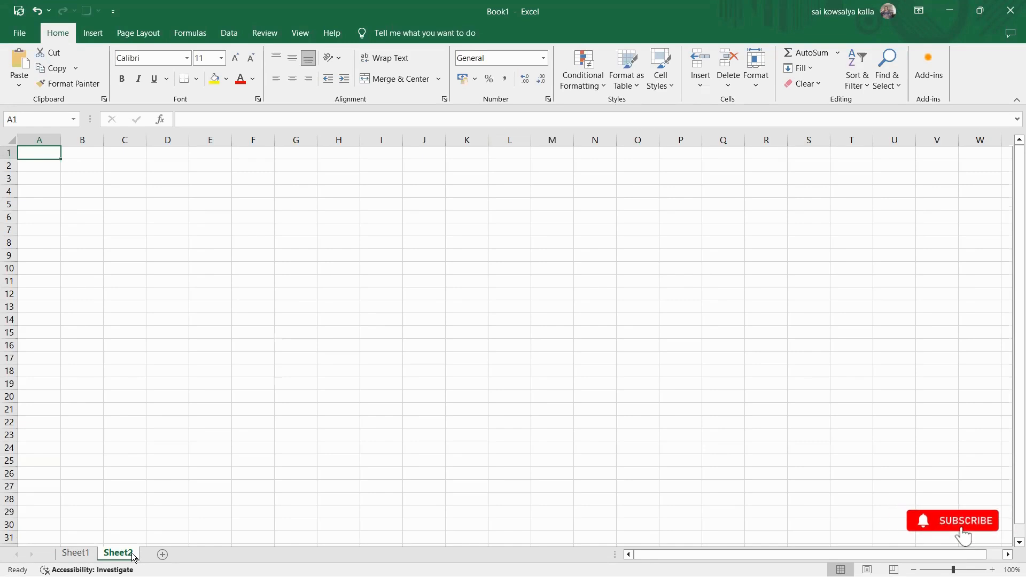
pyautogui.click(78, 553)
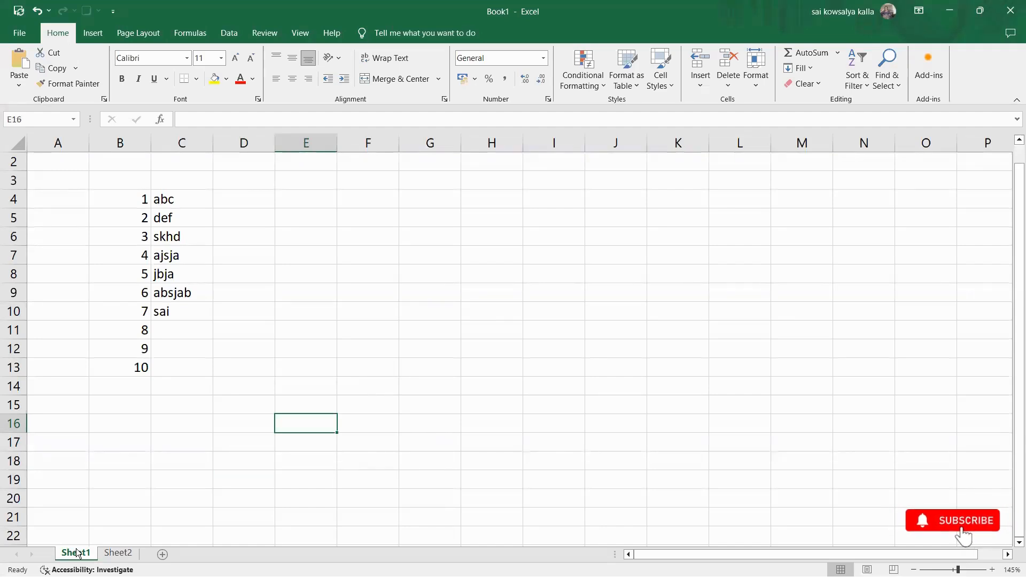
pyautogui.click(130, 554)
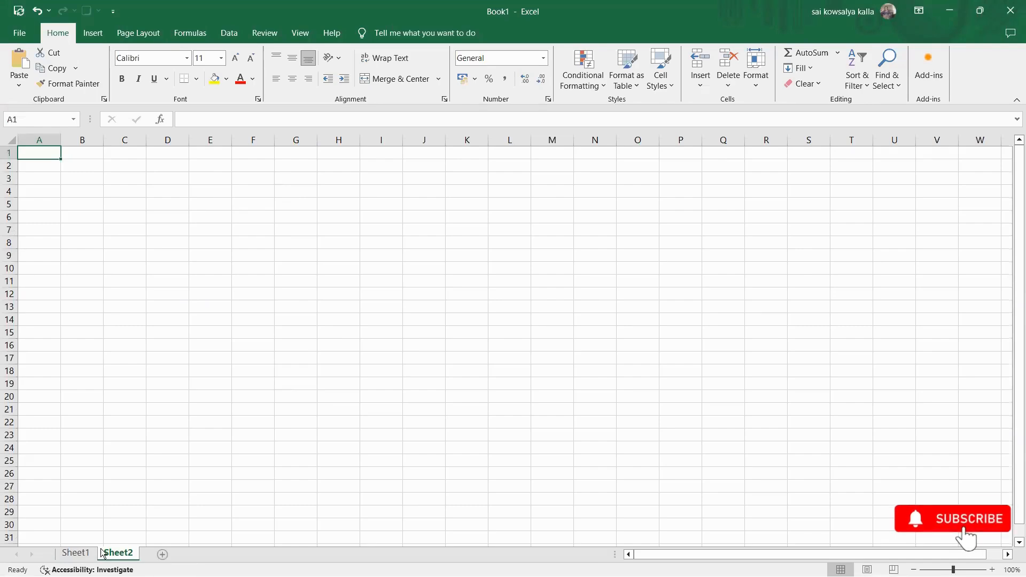
pyautogui.click(85, 553)
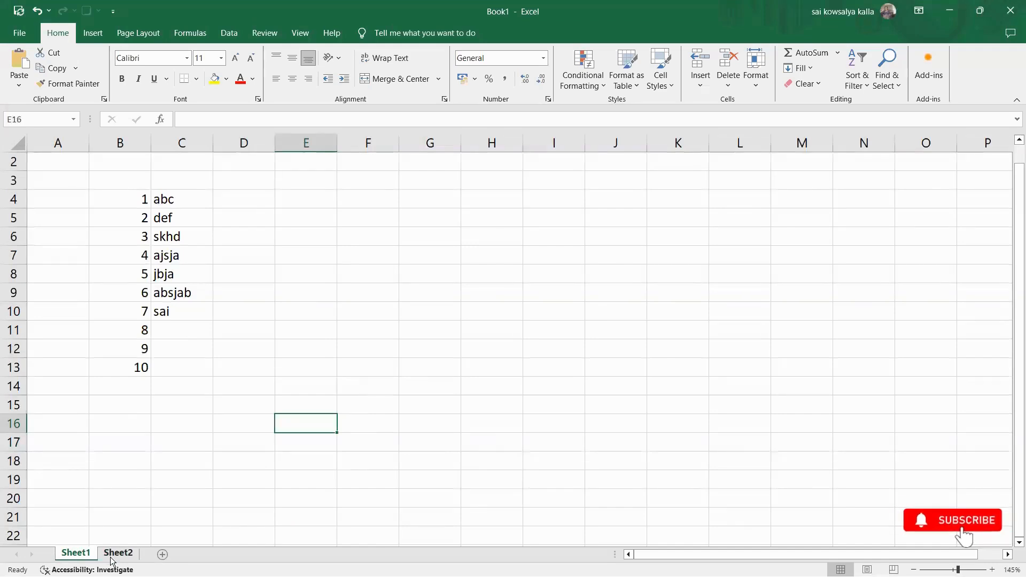
# Rename the Sheet1 worksheet as "FY 1".
pyautogui.doubleClick(81, 554)
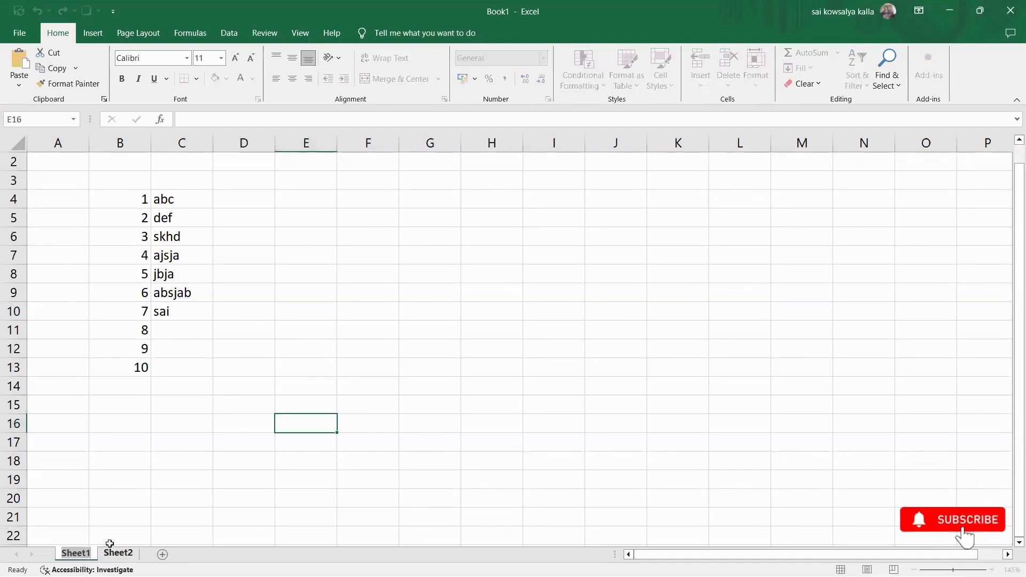
pyautogui.click(98, 512)
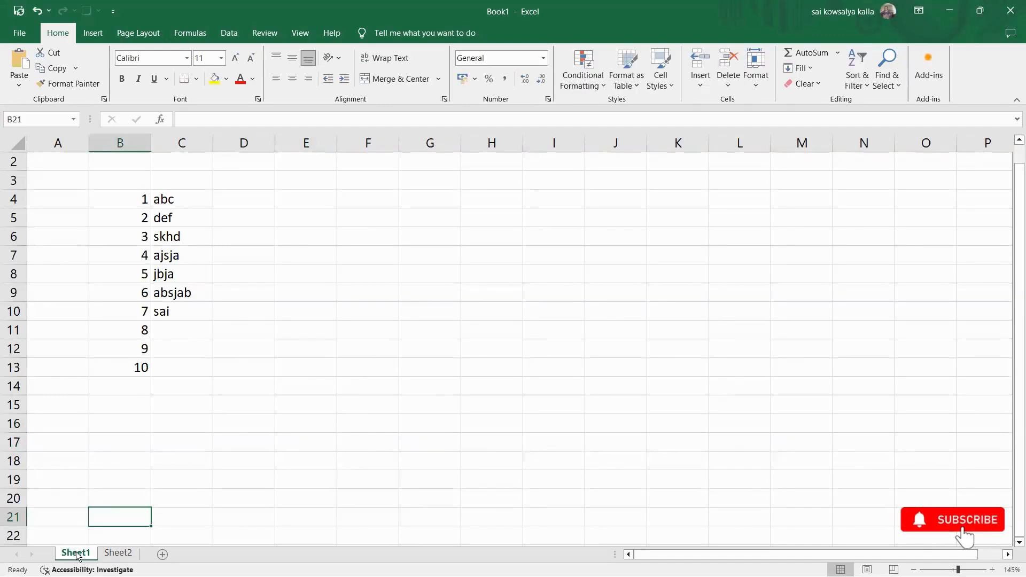
pyautogui.doubleClick(77, 554)
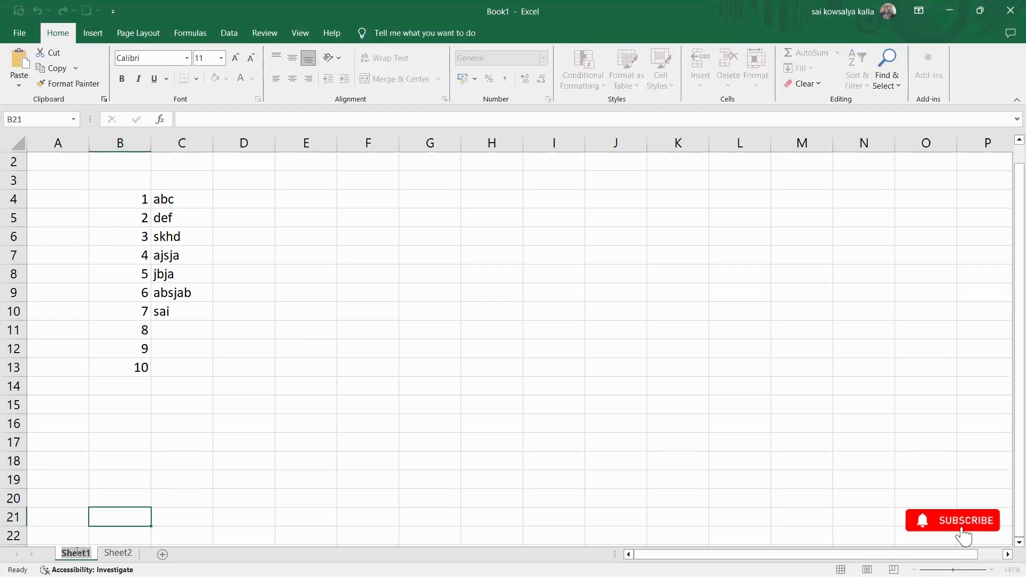
pyautogui.press('BackSpace')
pyautogui.press('capslock')
pyautogui.write('Fy')
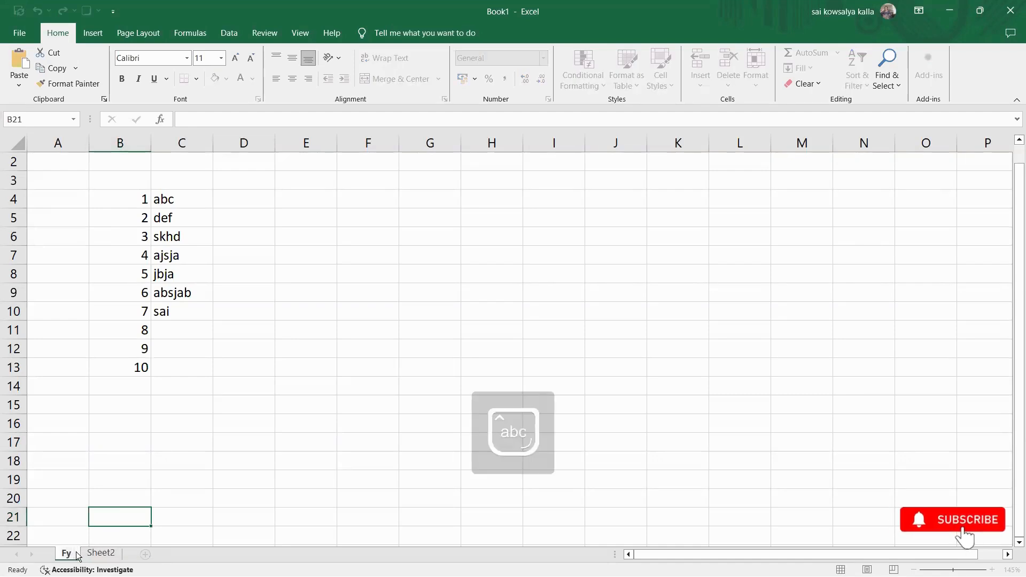
pyautogui.press('BackSpace')
pyautogui.press('capslock')
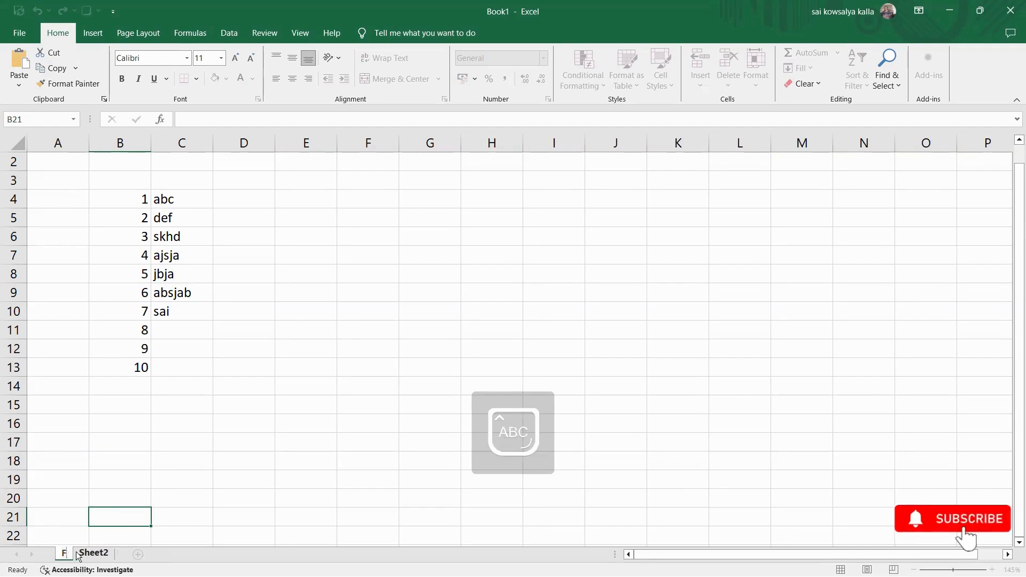
pyautogui.write('Y')
pyautogui.press('capslock')
pyautogui.press('Return')
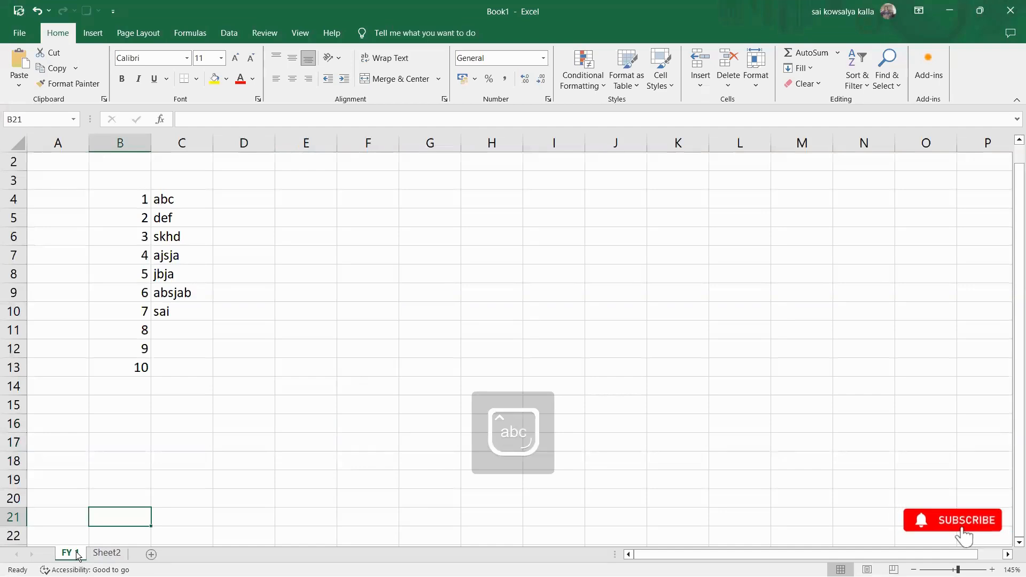
# Rename the Sheet2 worksheet as "FY 2".
pyautogui.click(109, 554)
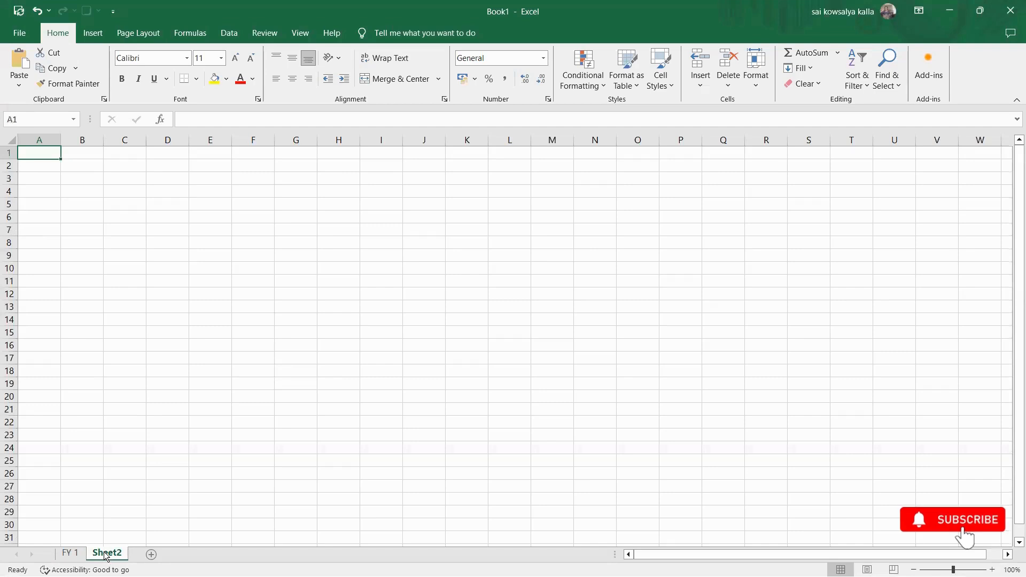
pyautogui.doubleClick(106, 554)
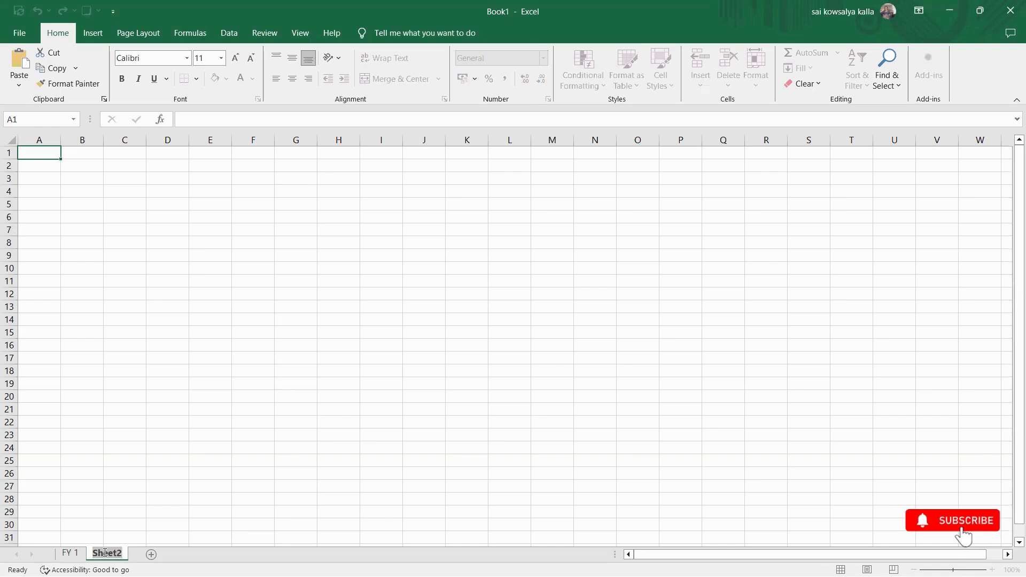
pyautogui.write('FY')
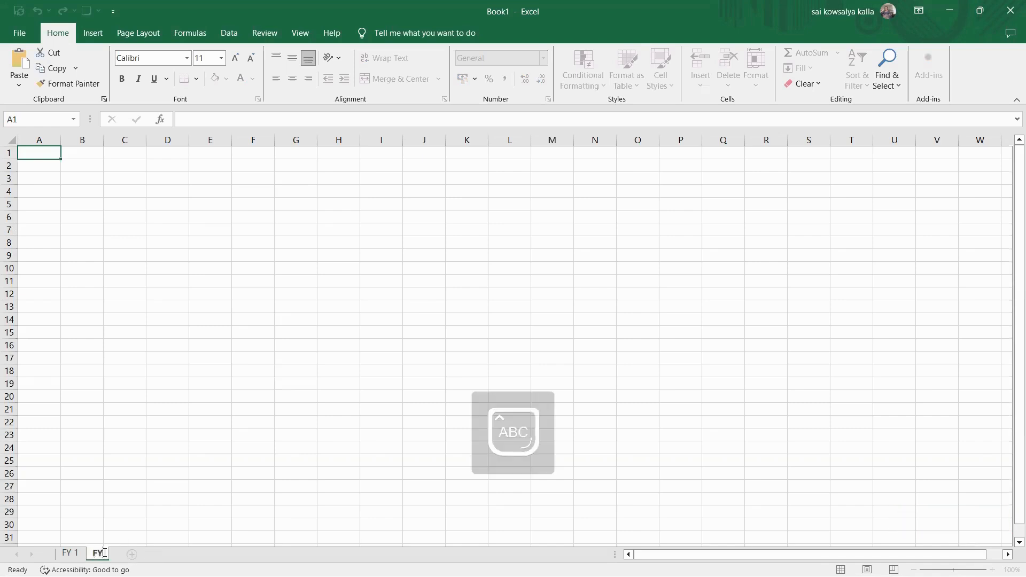
pyautogui.write(' 2')
pyautogui.press('Return')
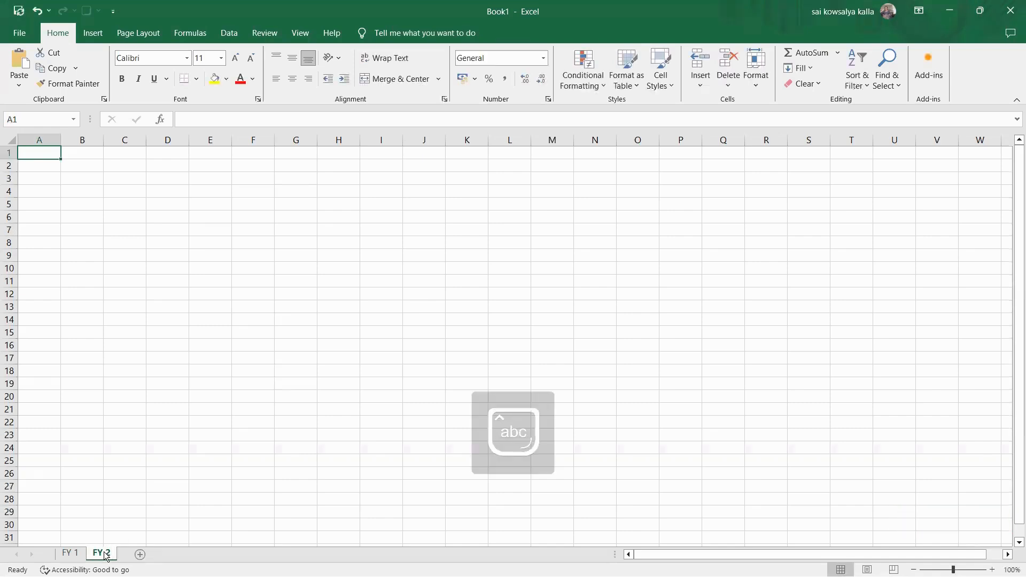
# Switch to the FY 1 sheet and scroll through it horizontally and vertically, returning to column A.
pyautogui.click(70, 553)
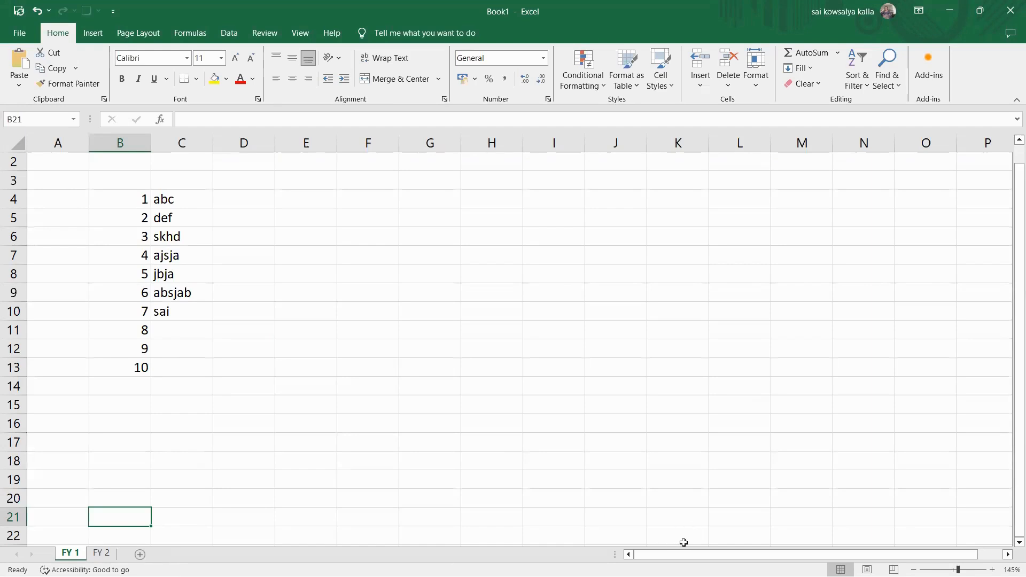
pyautogui.moveTo(697, 556); pyautogui.dragTo(781, 558)
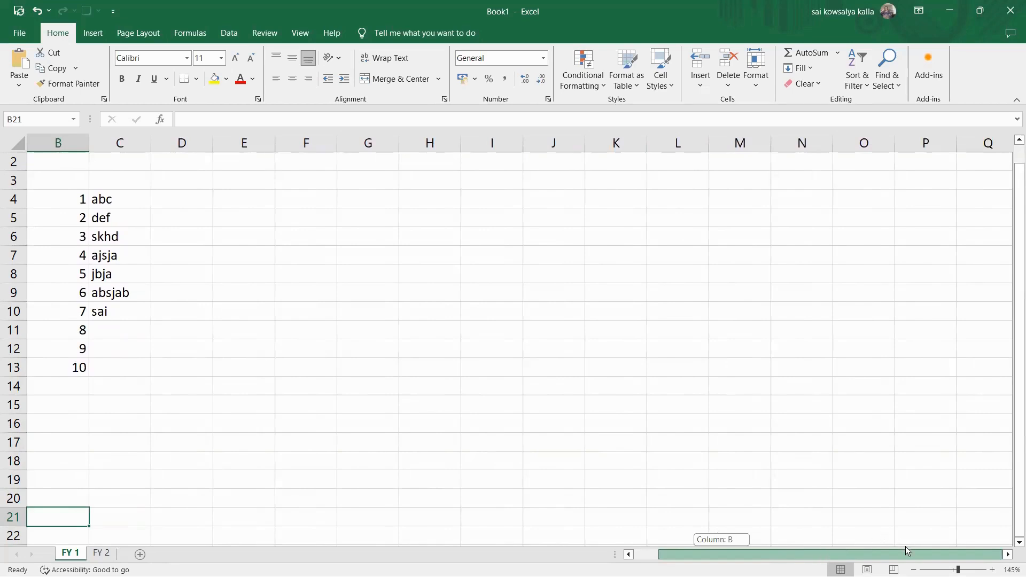
pyautogui.moveTo(905, 547); pyautogui.dragTo(897, 552)
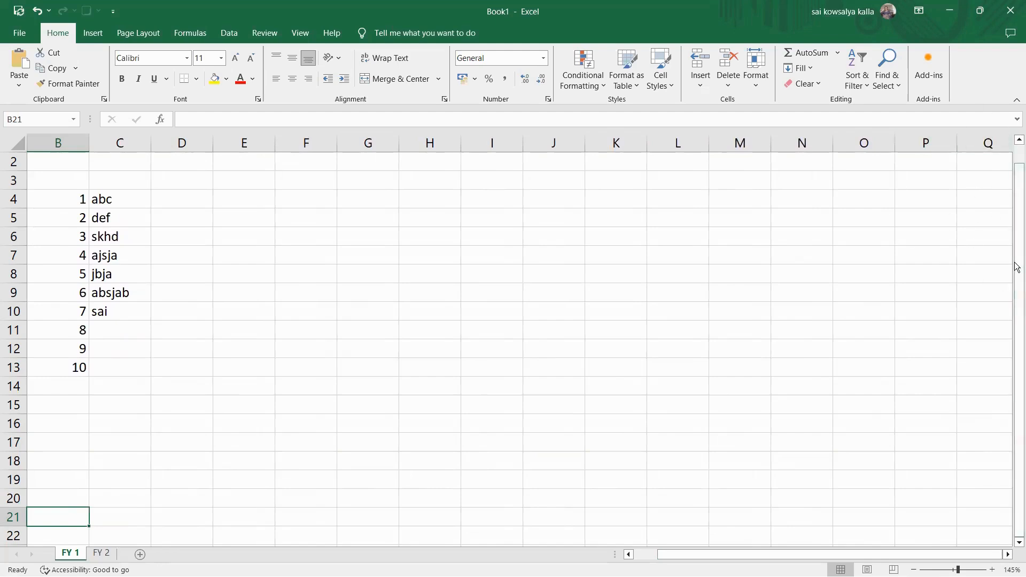
pyautogui.moveTo(1016, 267); pyautogui.dragTo(1017, 339)
pyautogui.moveTo(813, 551); pyautogui.dragTo(716, 562)
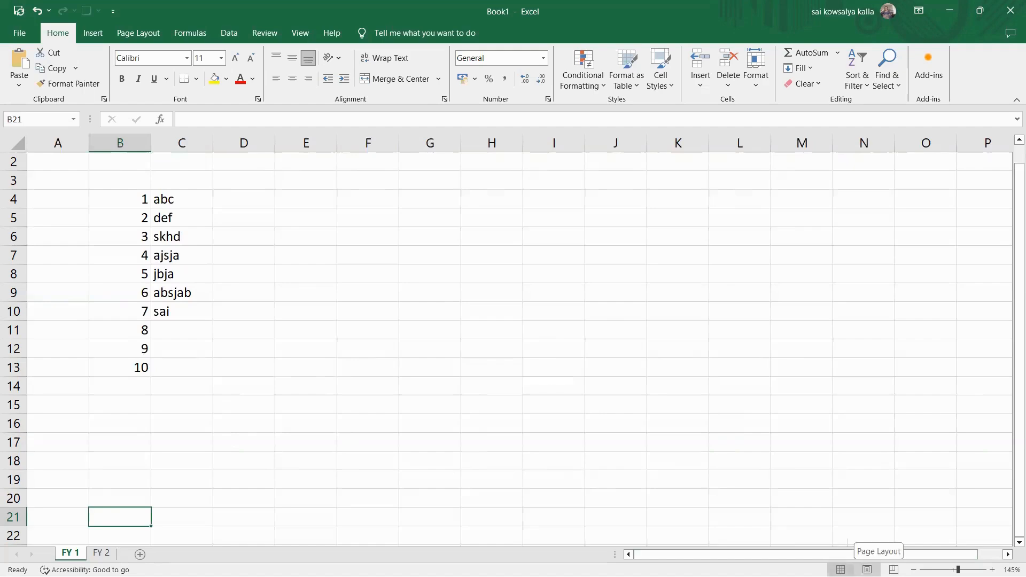
# Show the FY 1 sheet in Page Layout view and select cells on both pages, finishing on H6.
pyautogui.click(866, 570)
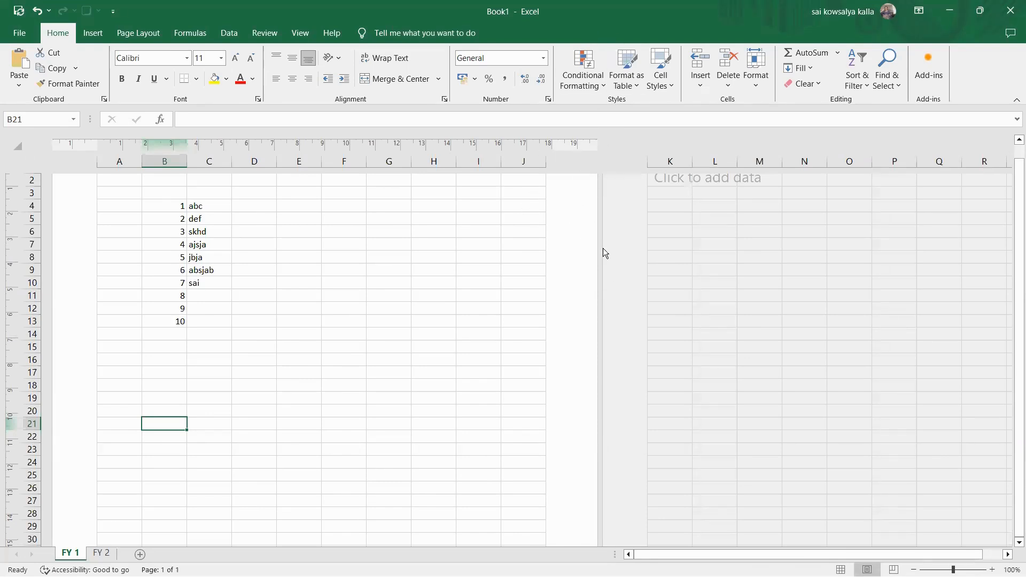
pyautogui.click(541, 191)
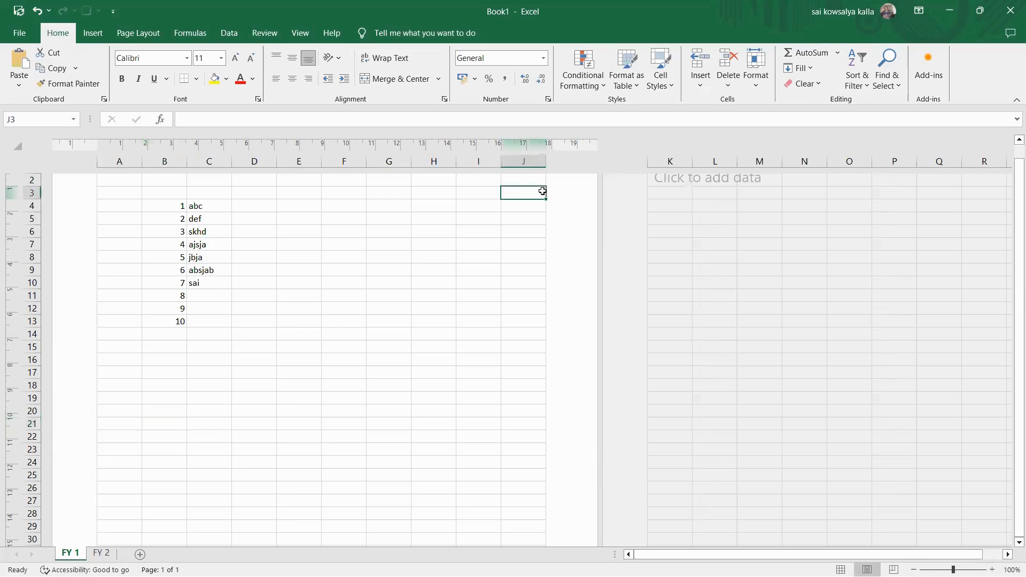
pyautogui.click(659, 254)
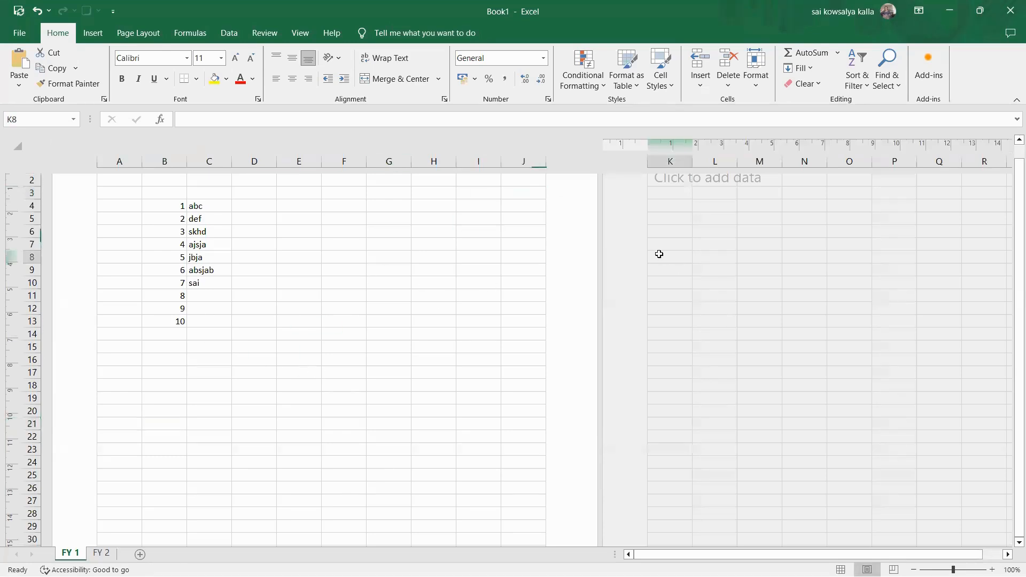
pyautogui.click(441, 230)
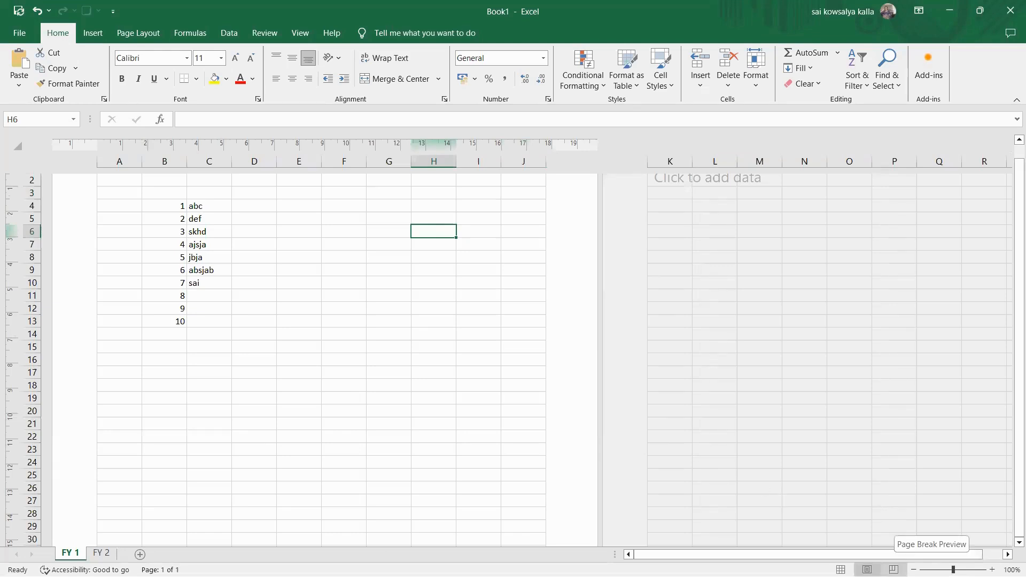
# Extend the FY 1 page boundary to column H and row 21 in Page Break Preview, and return to Normal view.
pyautogui.click(893, 570)
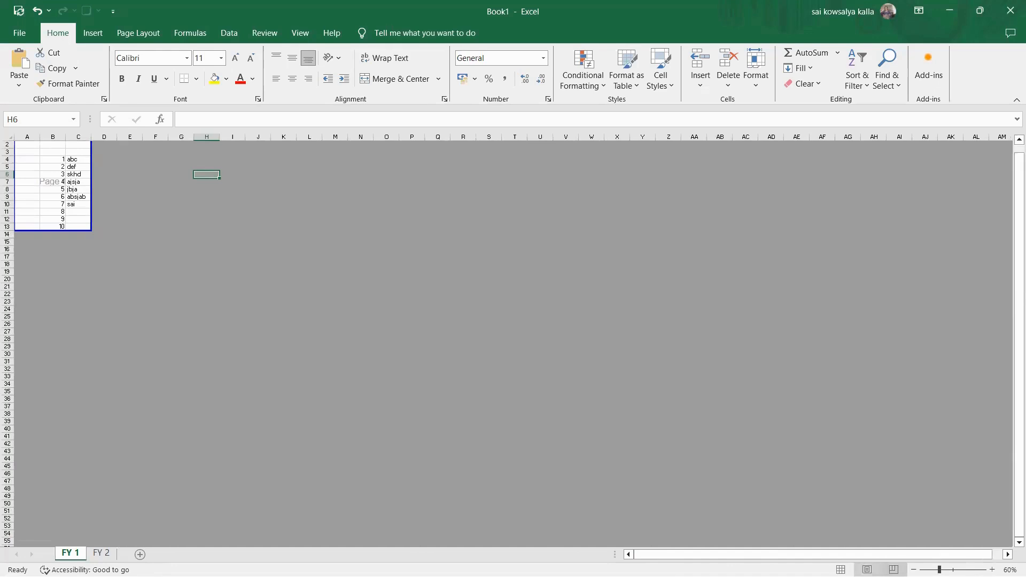
pyautogui.click(867, 570)
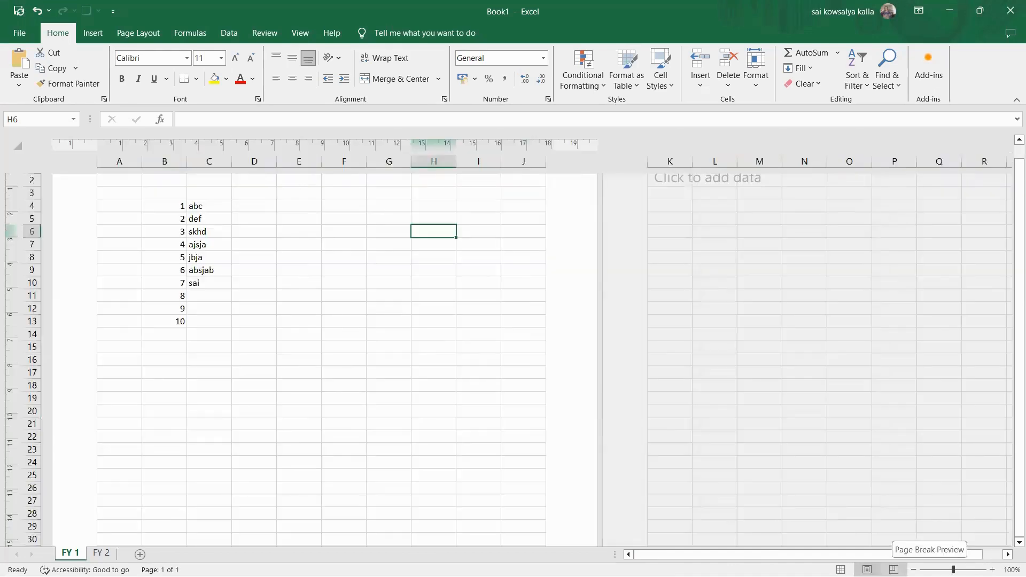
pyautogui.click(893, 569)
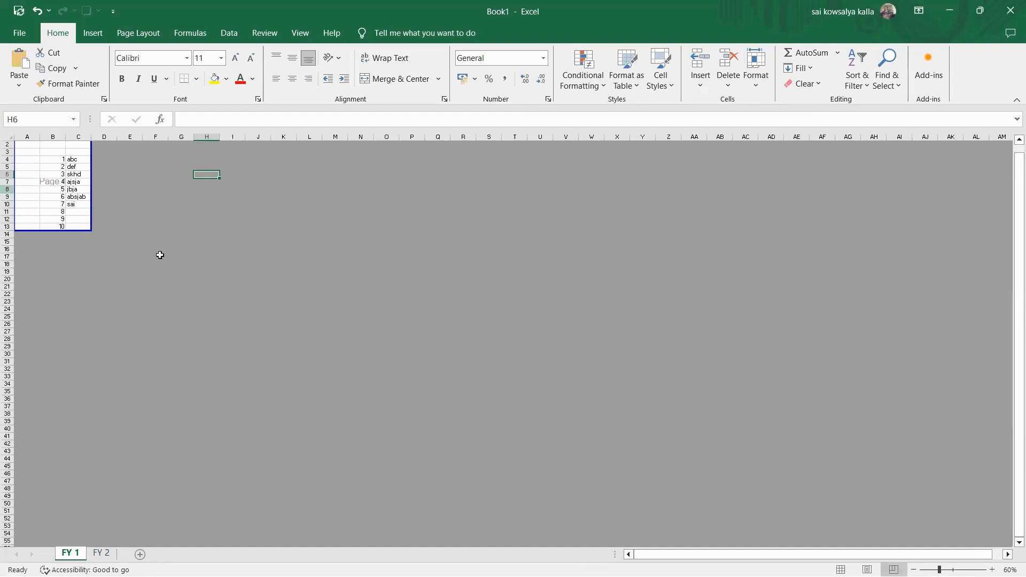
pyautogui.click(263, 245)
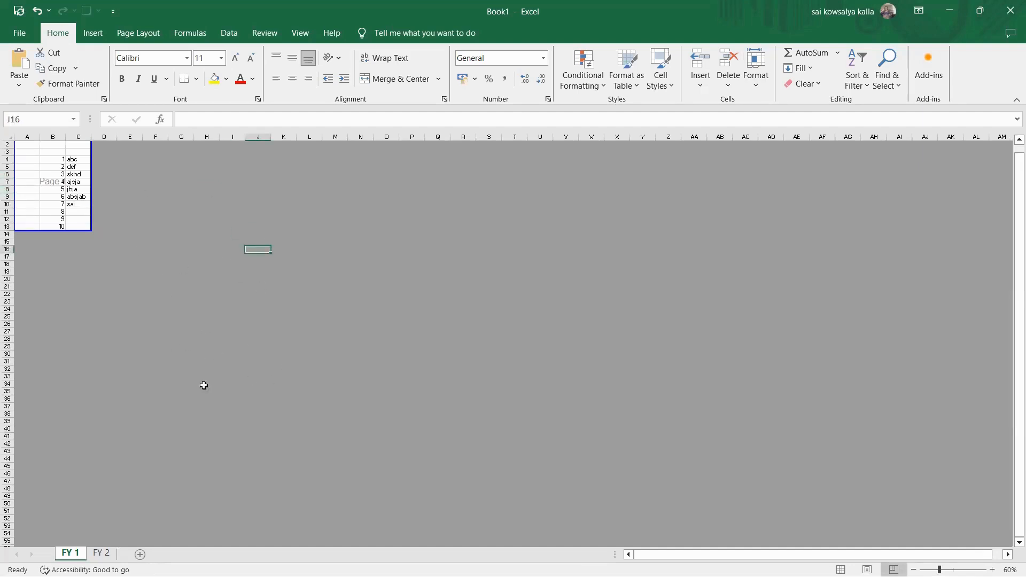
pyautogui.keyDown('ctrl'); pyautogui.scroll(1, 293, 245); pyautogui.keyUp('ctrl')
pyautogui.keyDown('ctrl'); pyautogui.scroll(4, 292, 244); pyautogui.keyUp('ctrl')
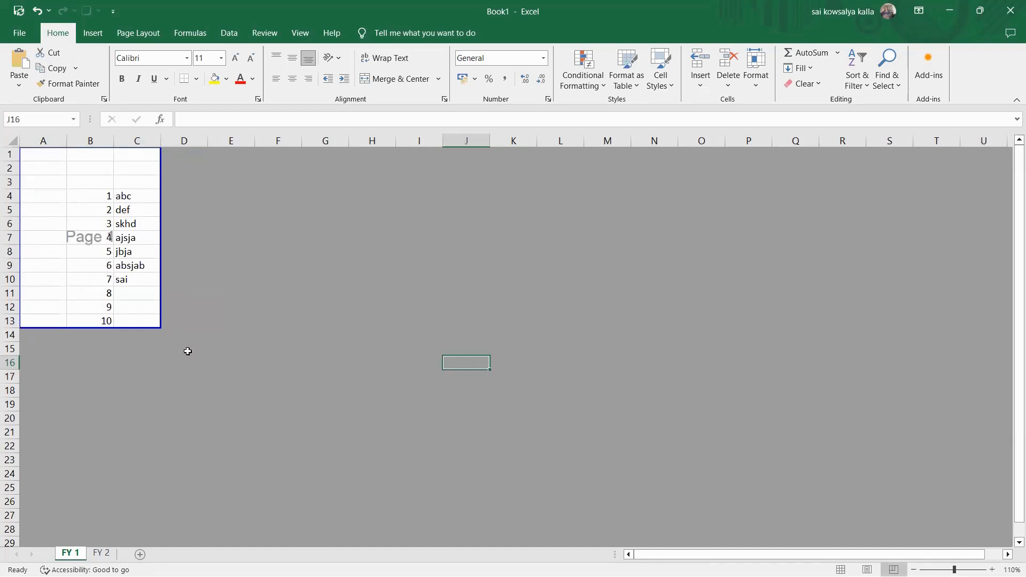
pyautogui.moveTo(163, 330); pyautogui.dragTo(402, 438)
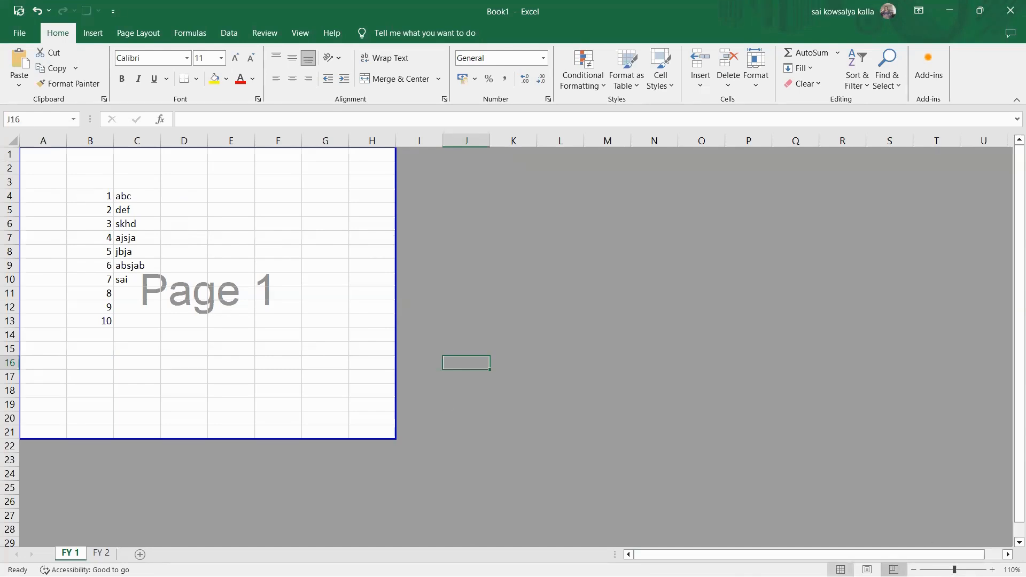
pyautogui.click(840, 570)
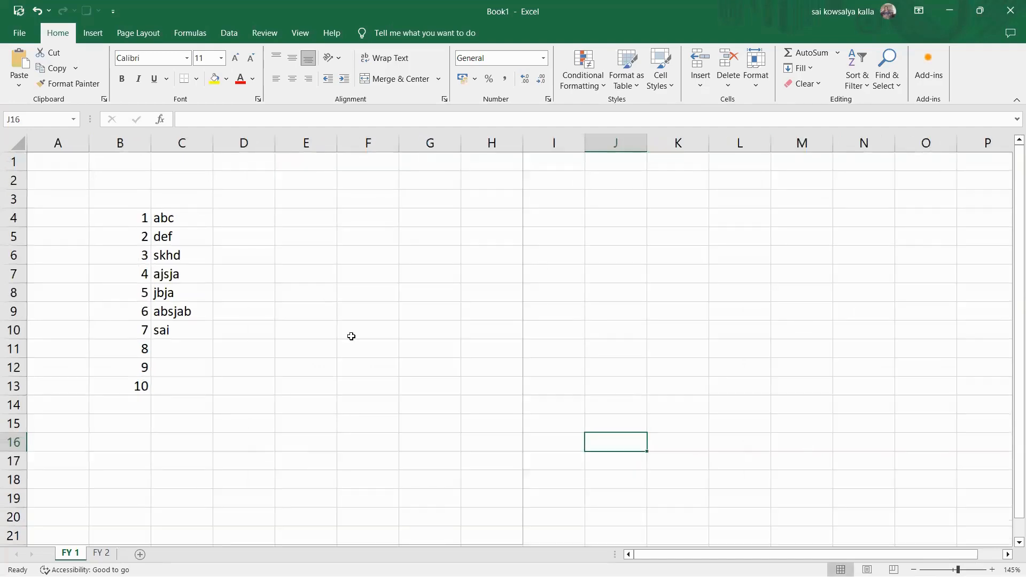
pyautogui.keyDown('ctrl'); pyautogui.scroll(-2, 351, 336); pyautogui.keyUp('ctrl')
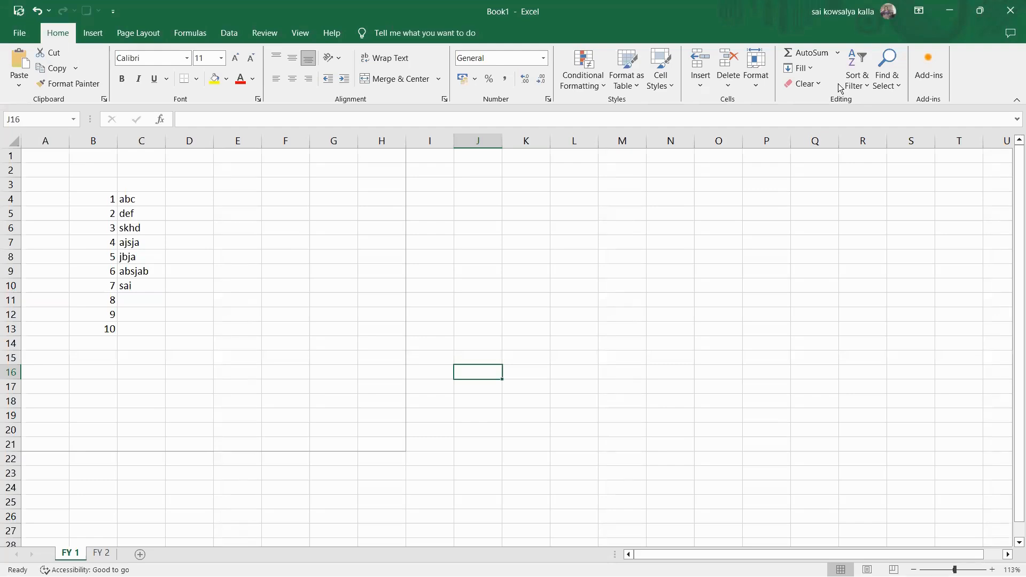
# Set the ribbon to auto-hide and select cell J12 in the enlarged worksheet area.
pyautogui.click(921, 11)
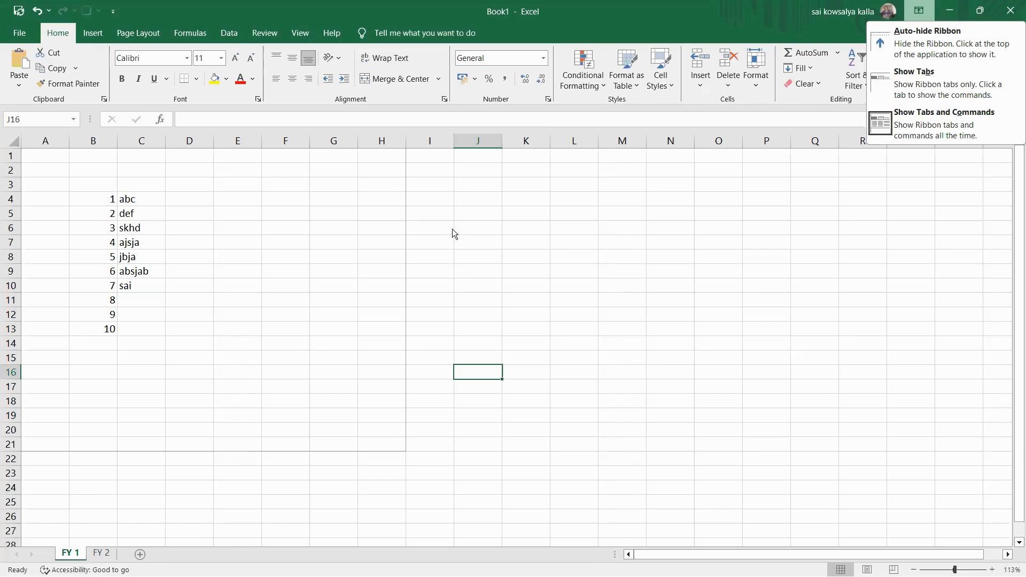
pyautogui.click(901, 45)
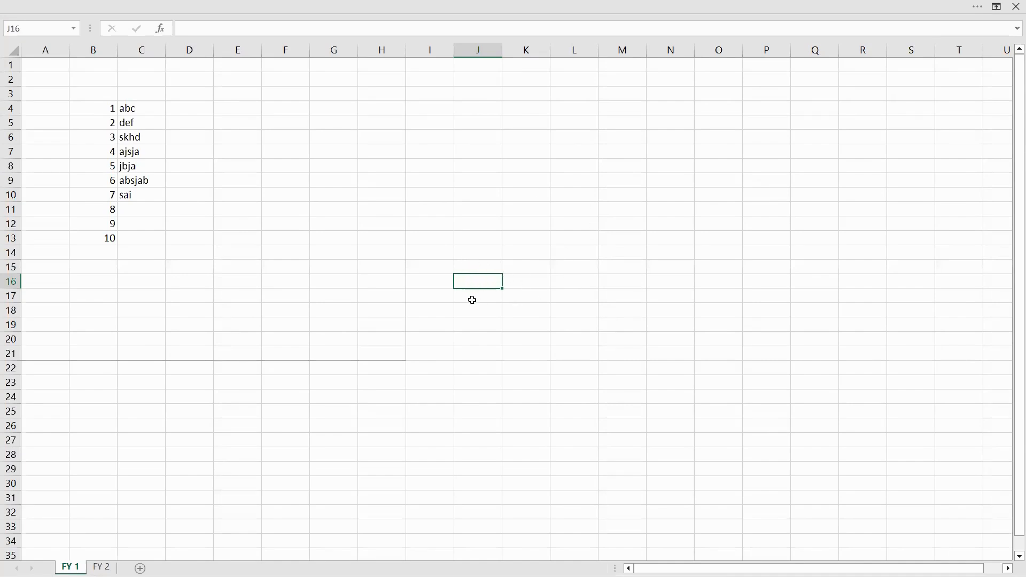
pyautogui.click(525, 253)
pyautogui.click(458, 220)
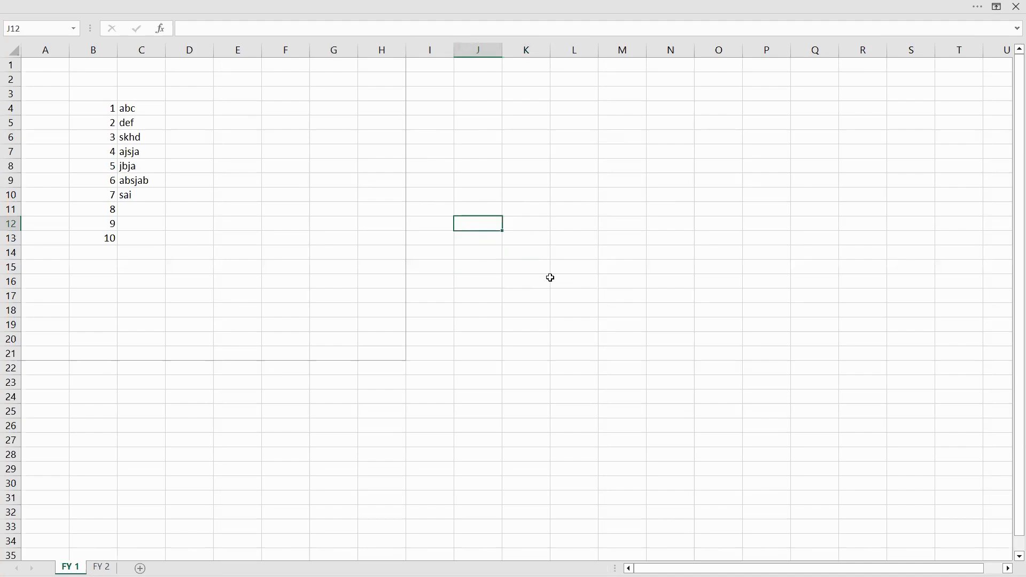
# Temporarily reveal the auto-hidden ribbon several times, returning to the worksheet each time and finishing on cell M10.
pyautogui.click(503, 10)
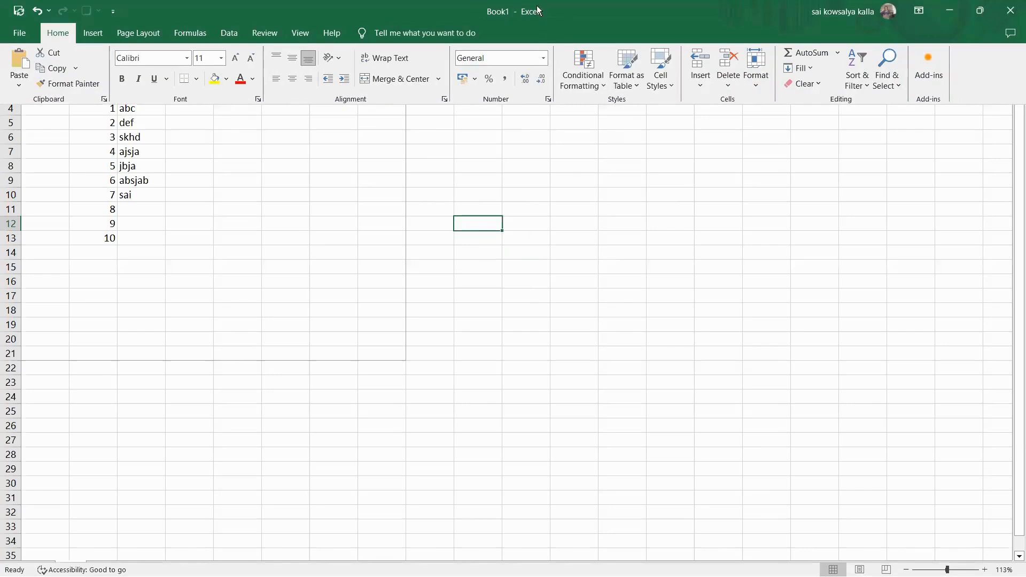
pyautogui.click(488, 243)
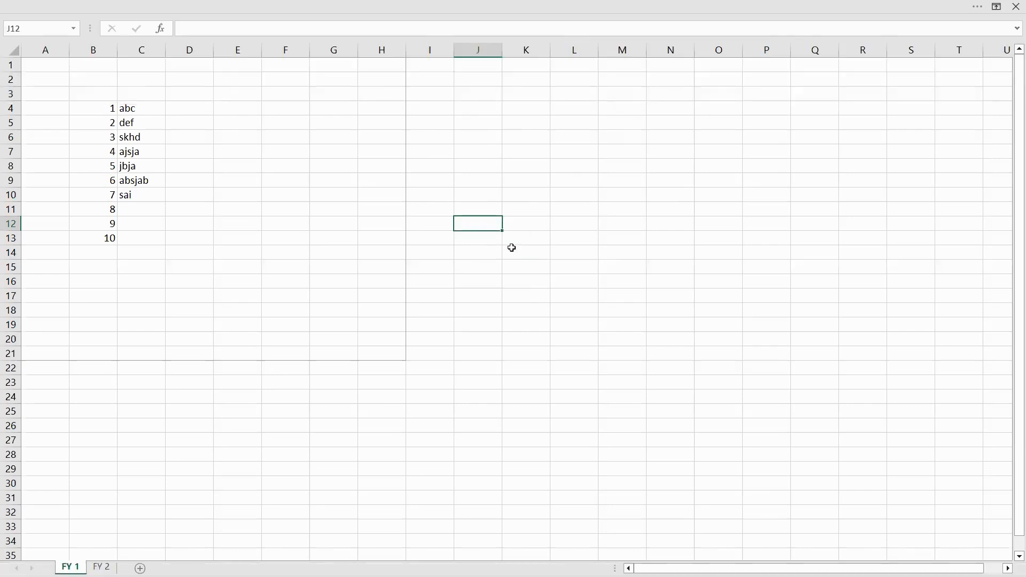
pyautogui.click(542, 226)
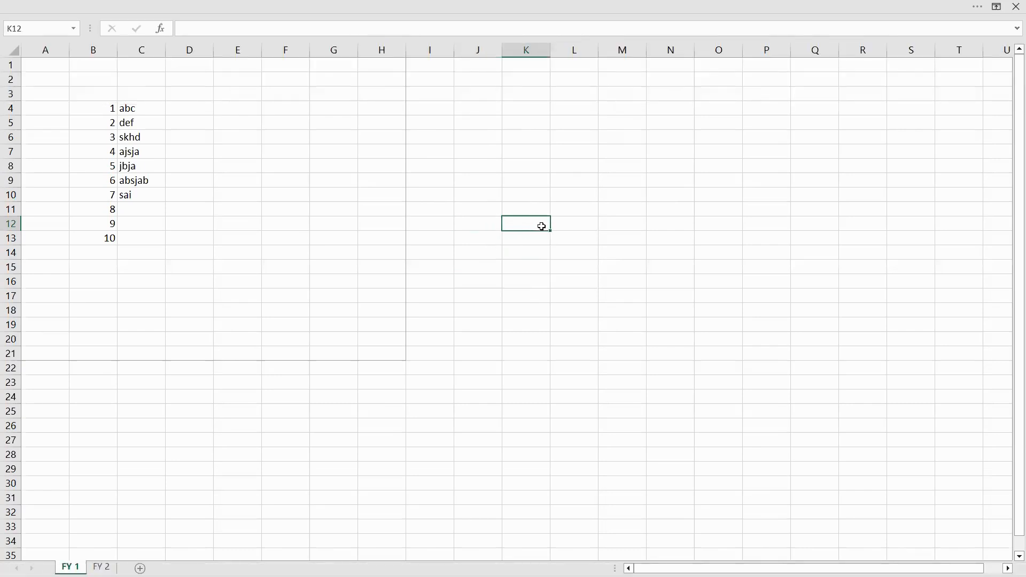
pyautogui.click(556, 8)
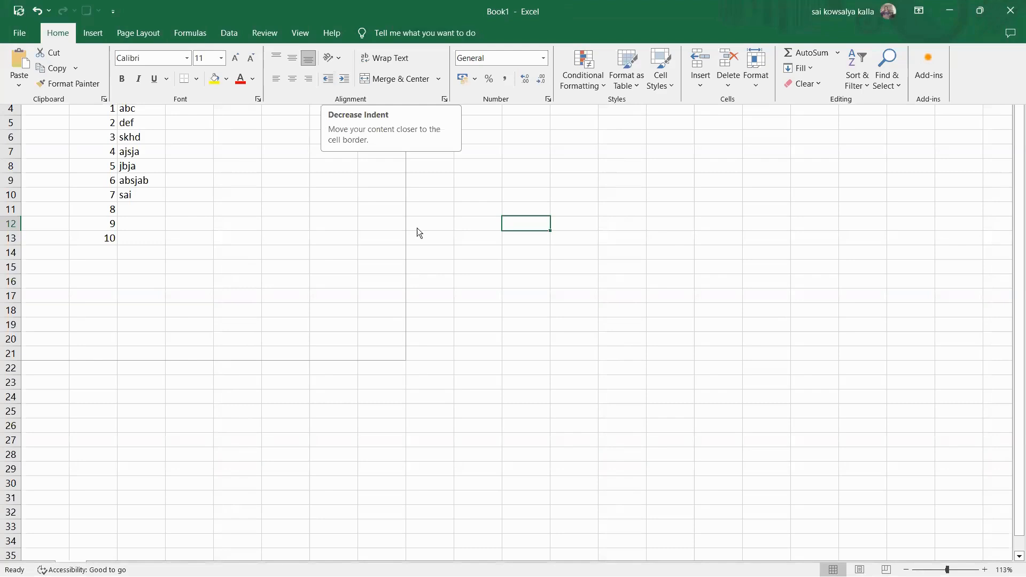
pyautogui.click(666, 237)
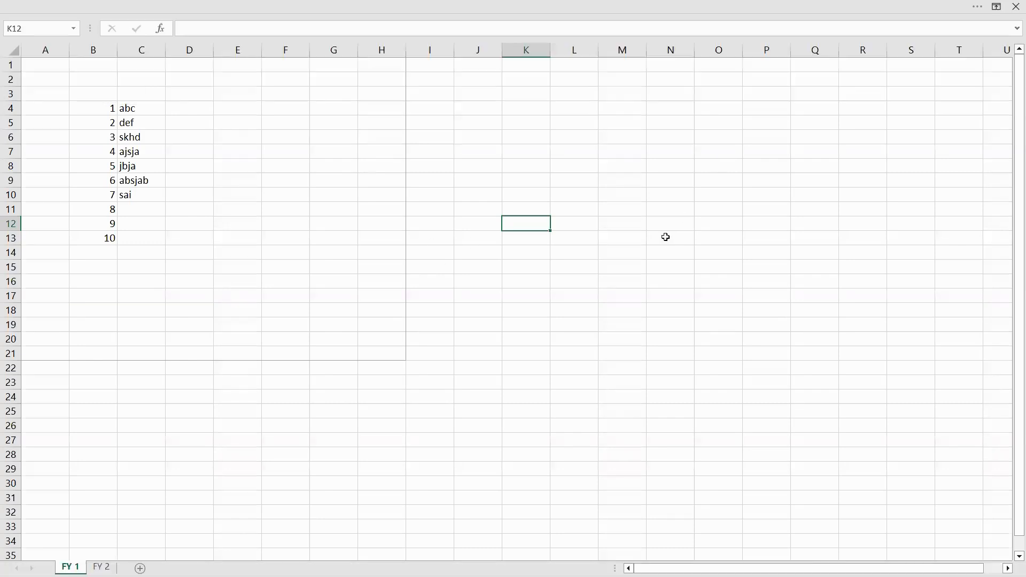
pyautogui.click(562, 8)
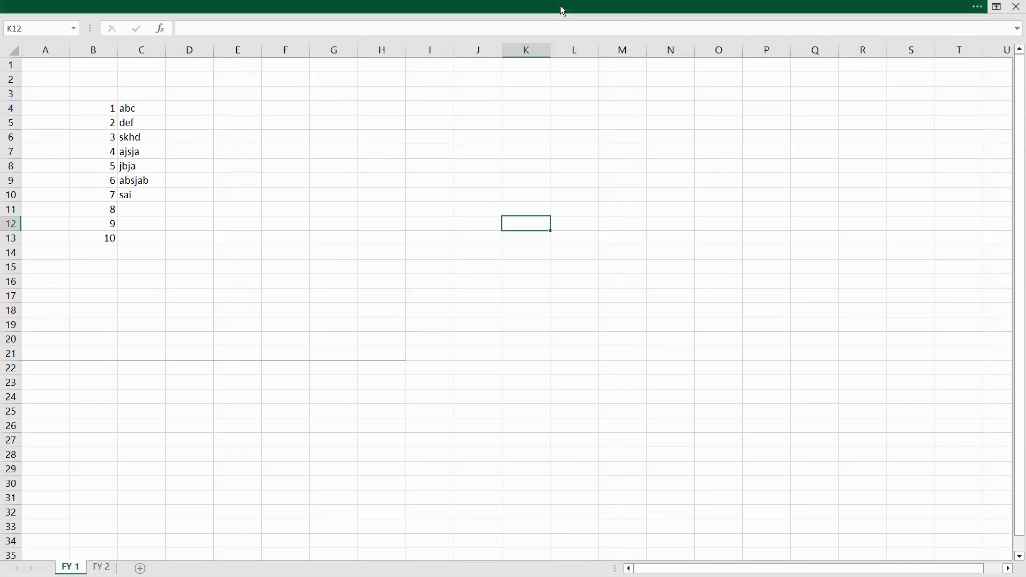
pyautogui.click(616, 194)
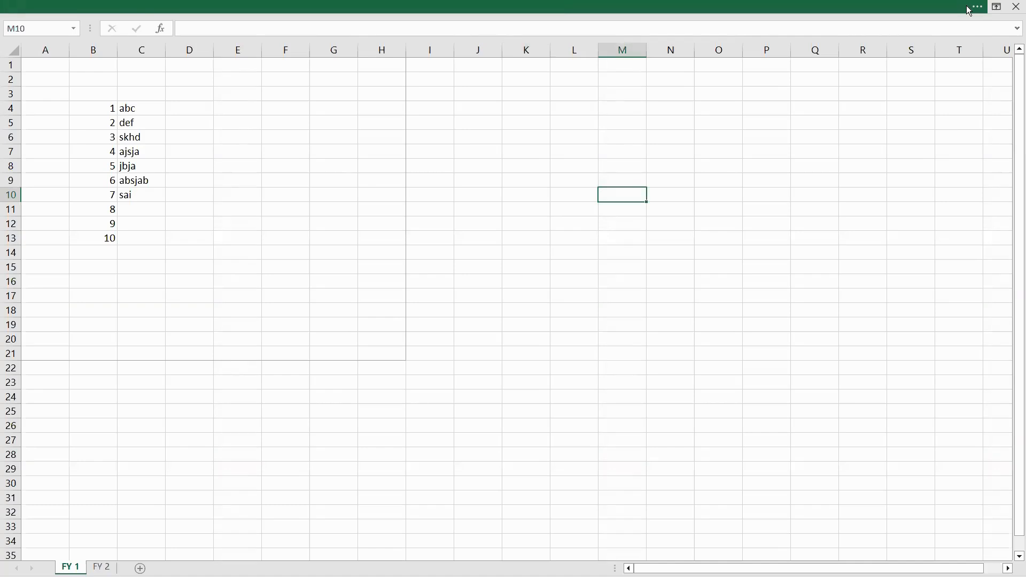
# Reapply Auto-hide Ribbon, and change the ribbon display option to Show Tabs.
pyautogui.click(997, 8)
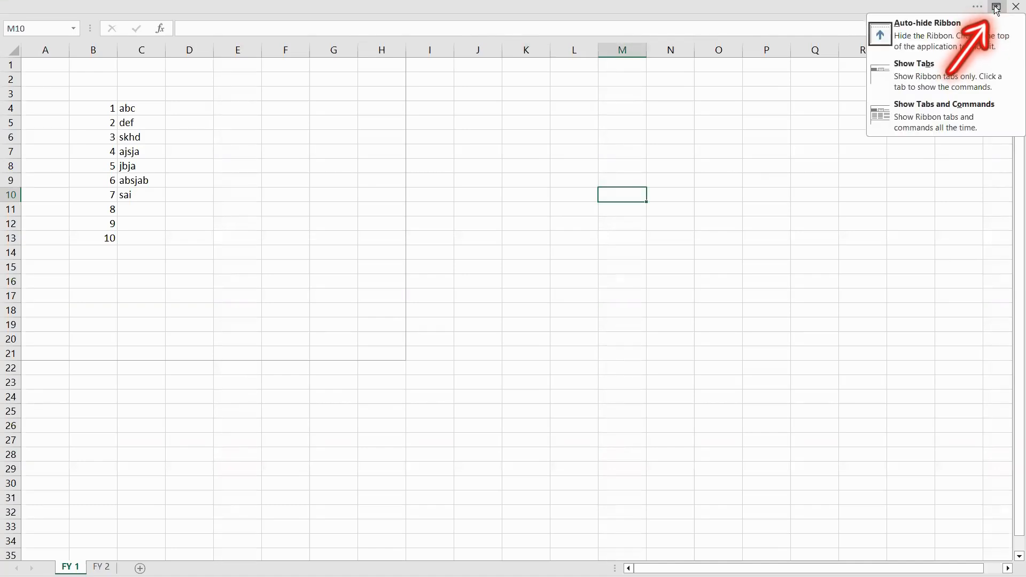
pyautogui.click(929, 33)
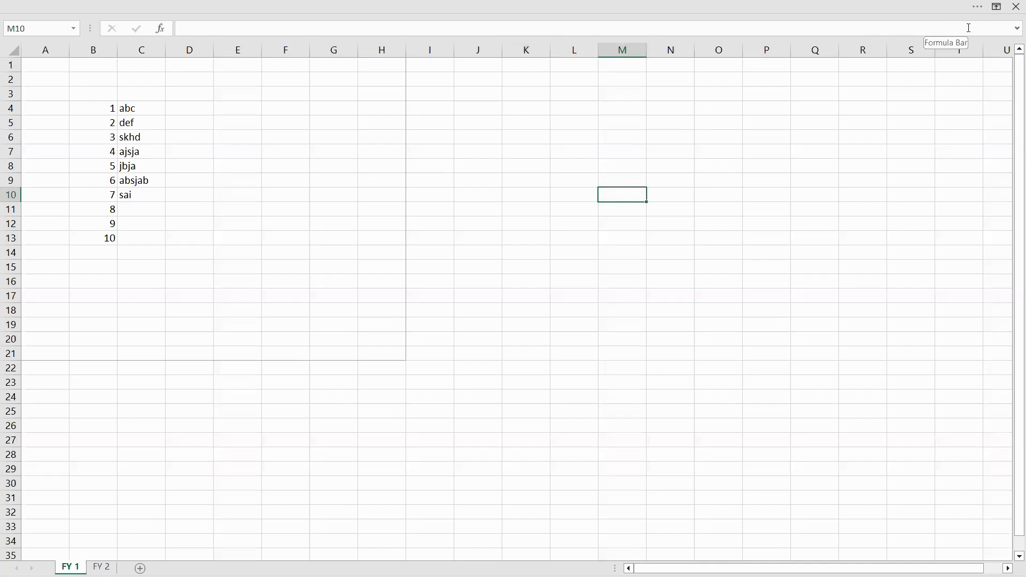
pyautogui.click(995, 12)
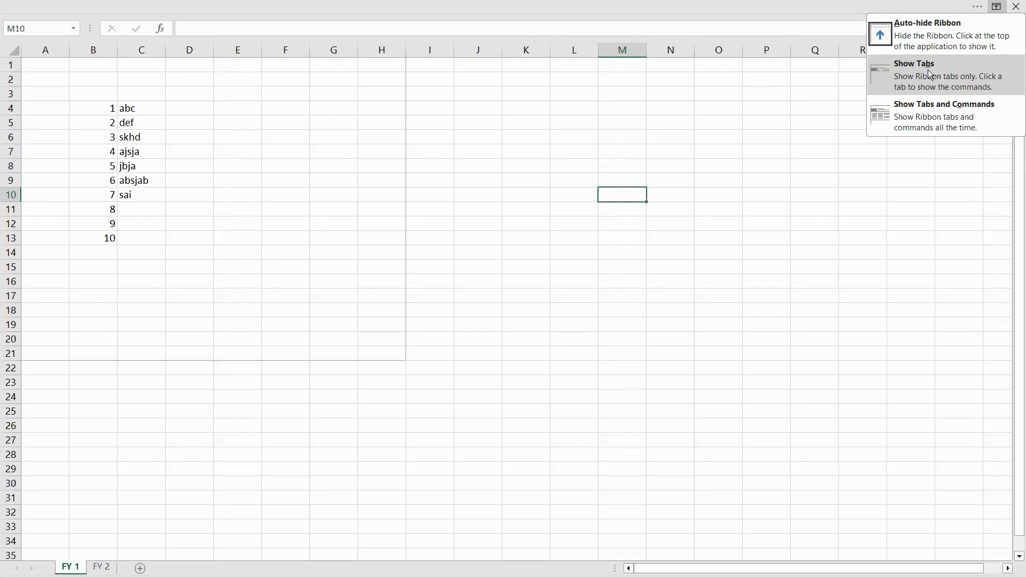
pyautogui.click(930, 75)
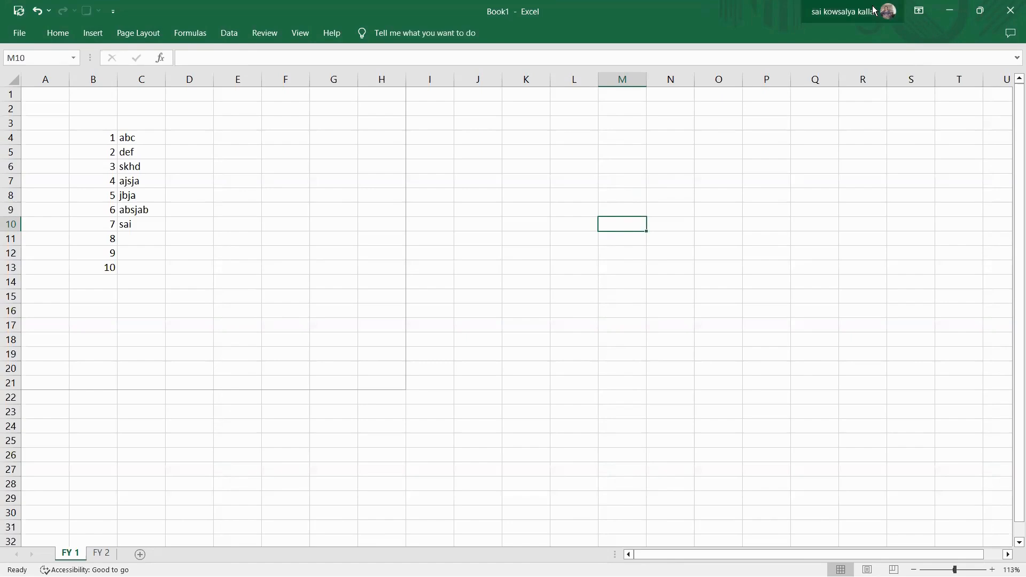
# Set the ribbon display option to Show Tabs and Commands and select cell O6.
pyautogui.click(919, 11)
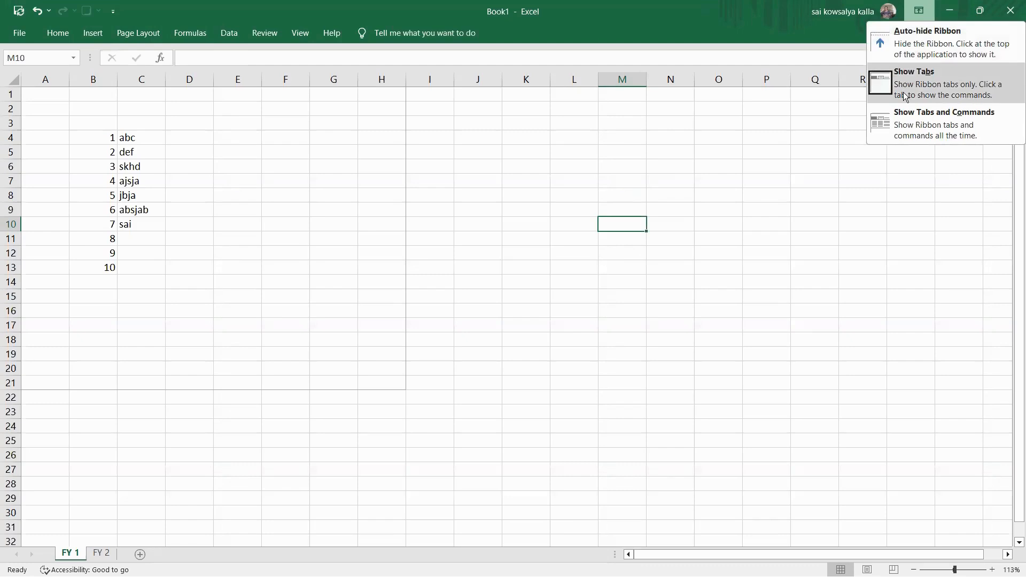
pyautogui.click(933, 130)
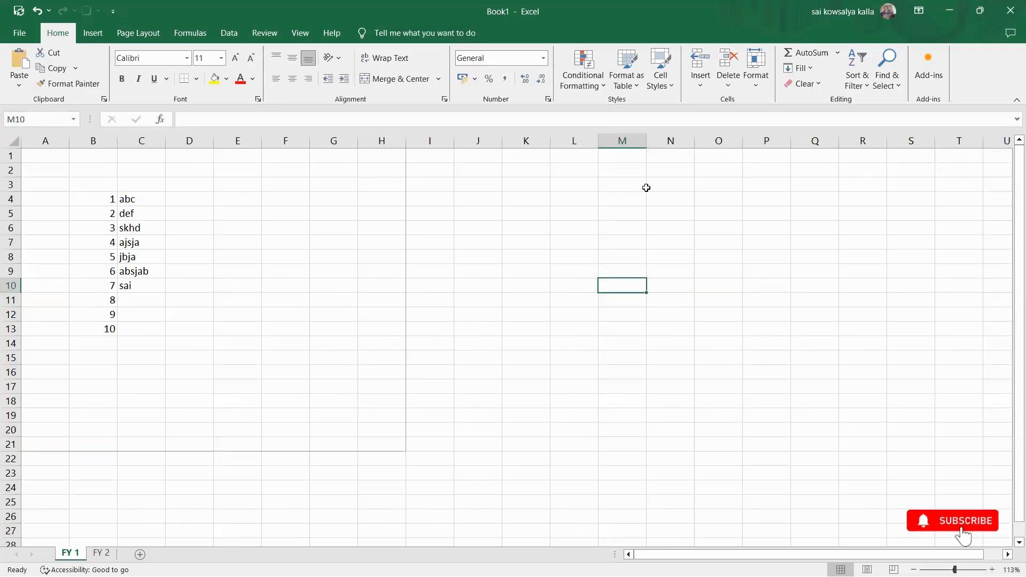
pyautogui.click(701, 227)
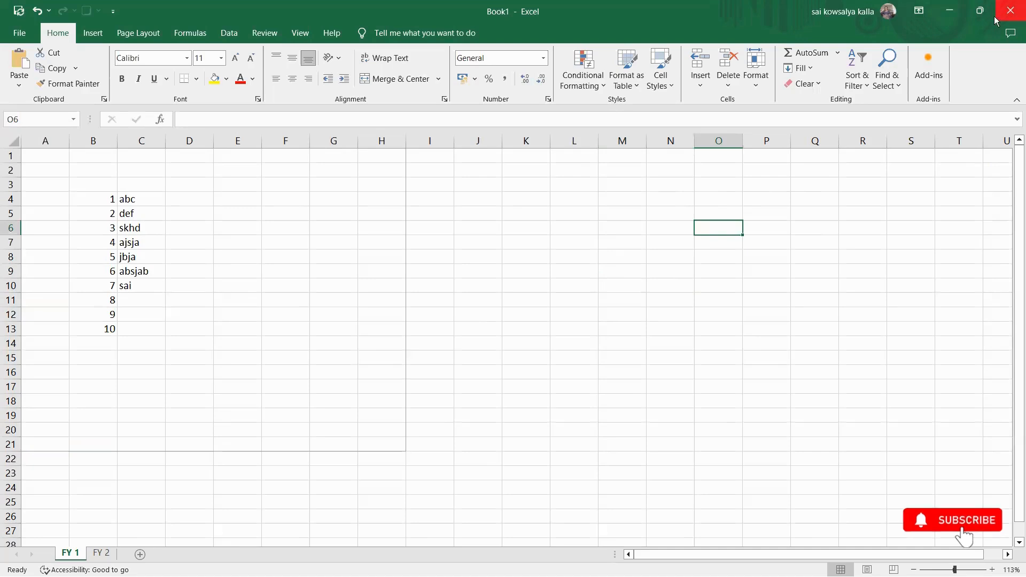
# Minimize the workbook window, bring it back to the front, and select cell K7.
pyautogui.click(955, 13)
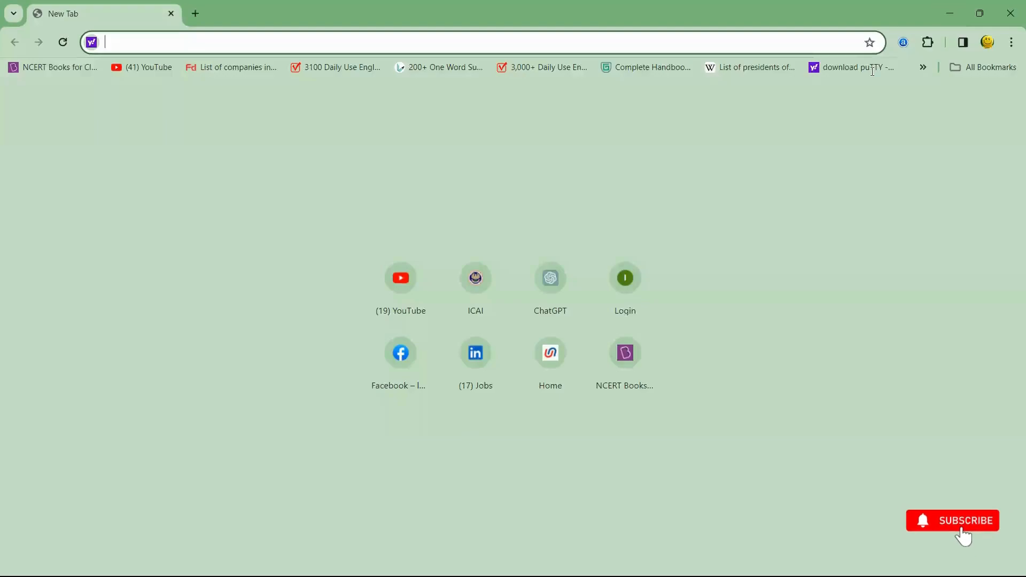
pyautogui.hotkey('alt', 'Tab')
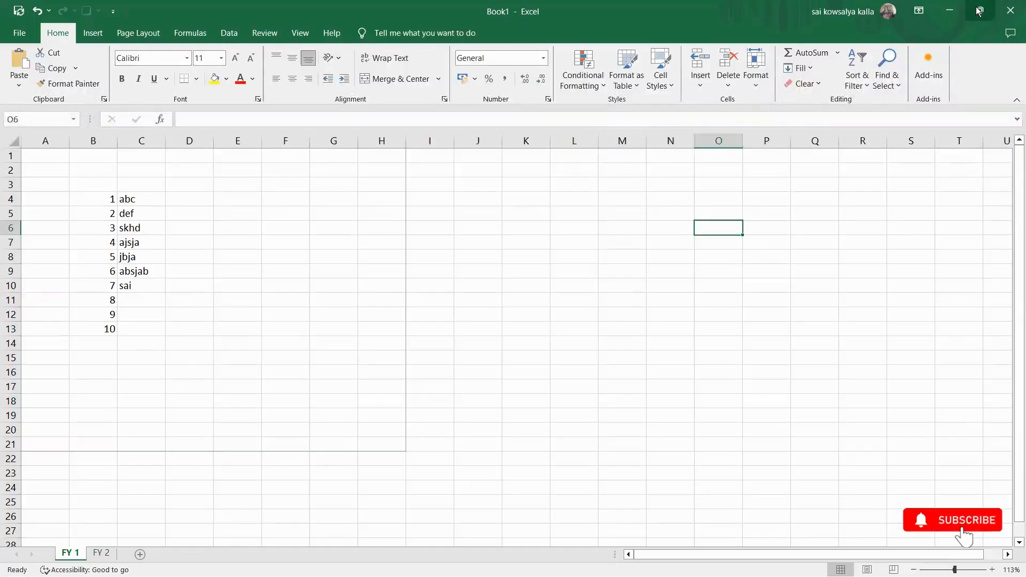
pyautogui.moveTo(988, 15)
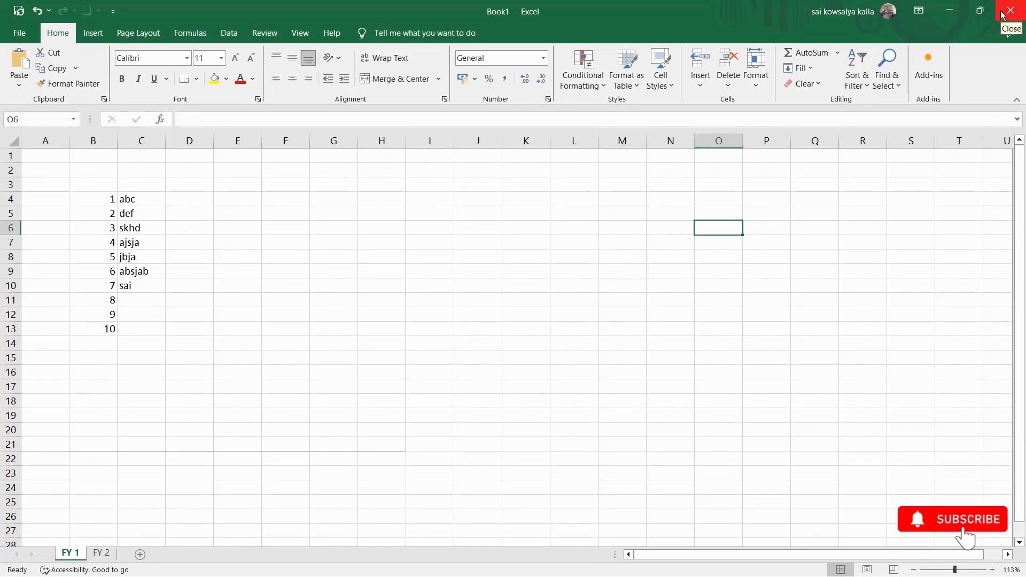
pyautogui.click(511, 241)
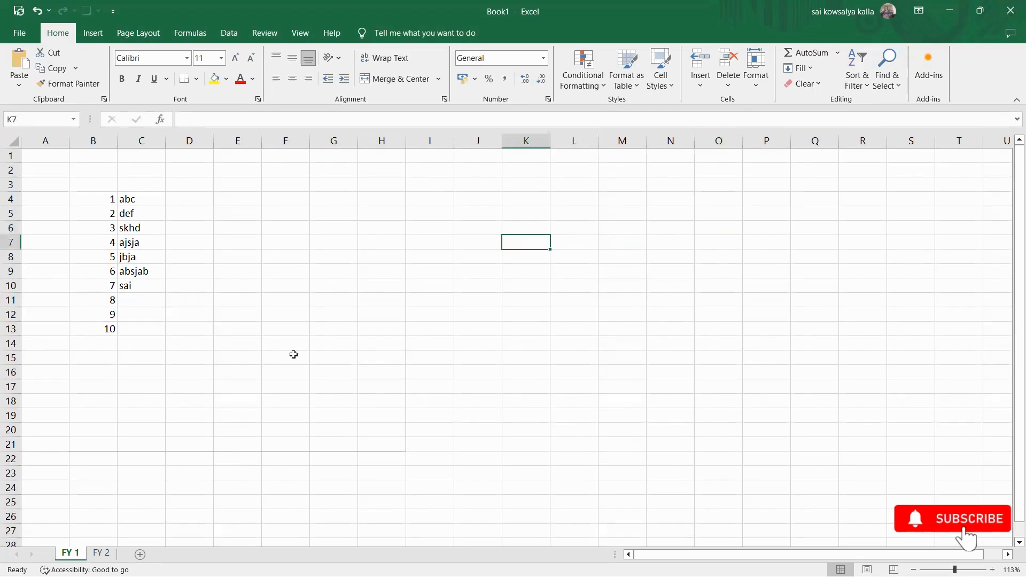
# Zoom the FY 1 sheet in to 158% with the data in view and select cell D5.
pyautogui.scroll(3, 180, 265)
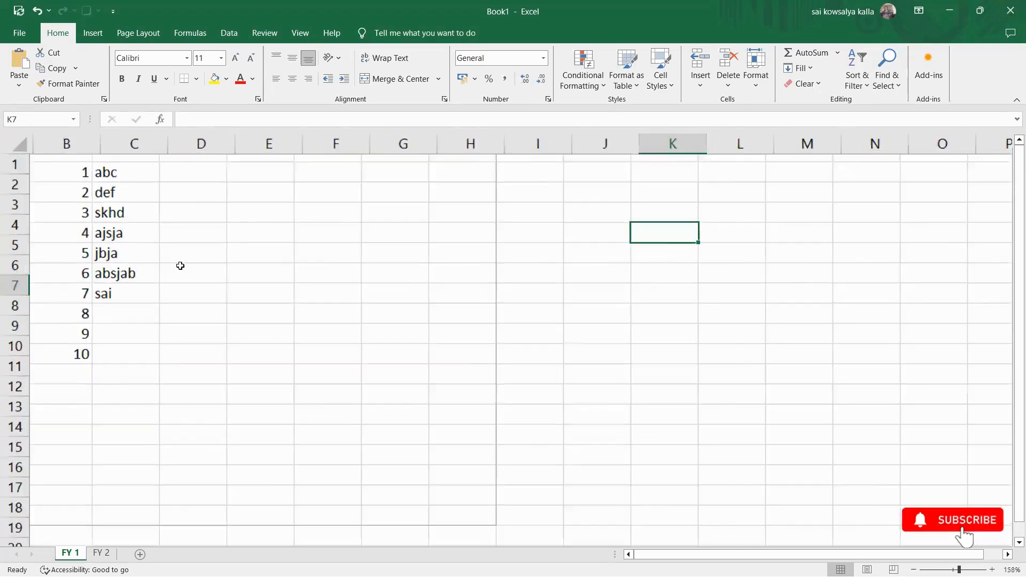
pyautogui.moveTo(188, 249); pyautogui.dragTo(126, 215)
pyautogui.click(279, 235)
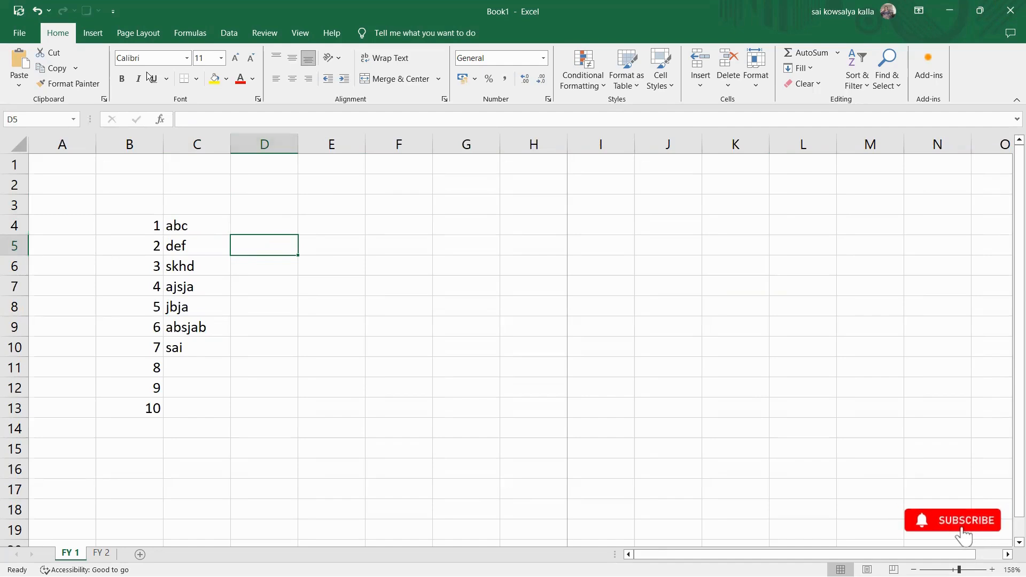
# Clear the number series and text entries from the range B4:C13 on the FY 1 sheet.
pyautogui.click(101, 258)
pyautogui.click(145, 226)
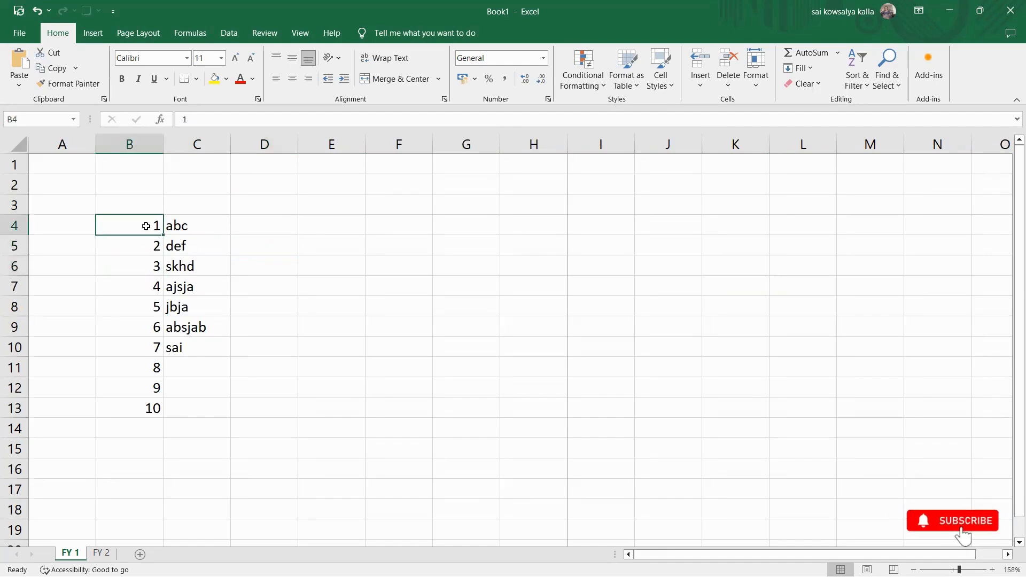
pyautogui.hotkey('shift', 'Right')
pyautogui.hotkey('shift', 'Down')
pyautogui.hotkey('shift', 'Down')
pyautogui.hotkey('shift', 'Down')
pyautogui.hotkey('shift', 'Down')
pyautogui.hotkey('shift', 'Down')
pyautogui.hotkey('shift', 'Down')
pyautogui.hotkey('shift', 'Down')
pyautogui.hotkey('shift', 'Down')
pyautogui.hotkey('shift', 'Down')
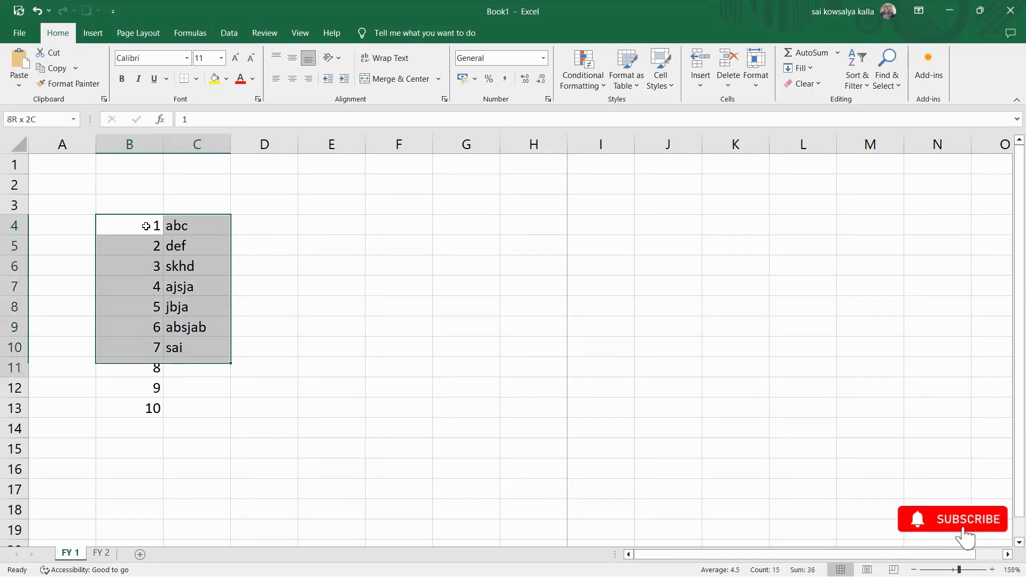
pyautogui.press('Delete')
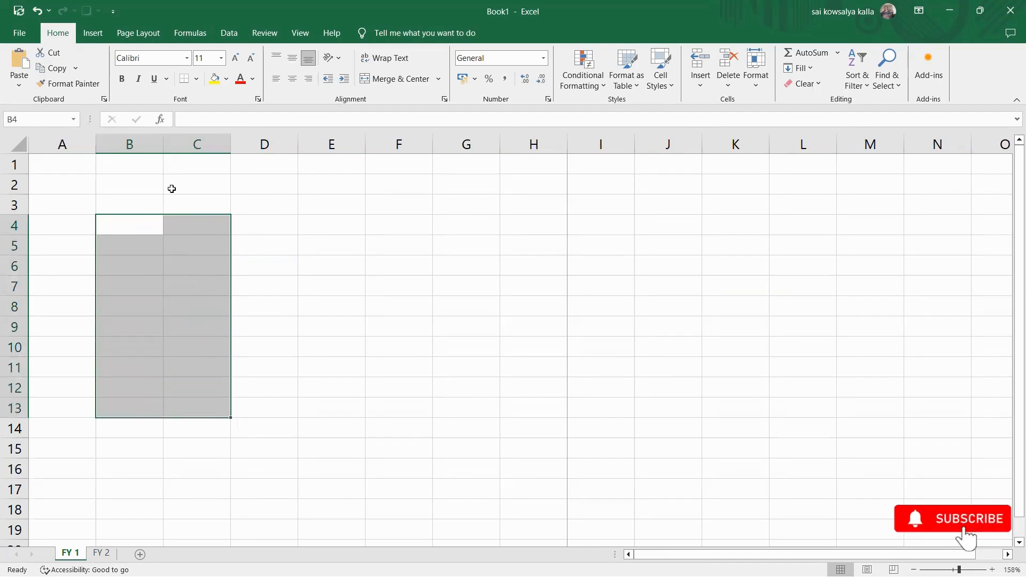
# Select cell B3, view the Insert commands, and return to the Home commands.
pyautogui.click(104, 202)
pyautogui.click(104, 31)
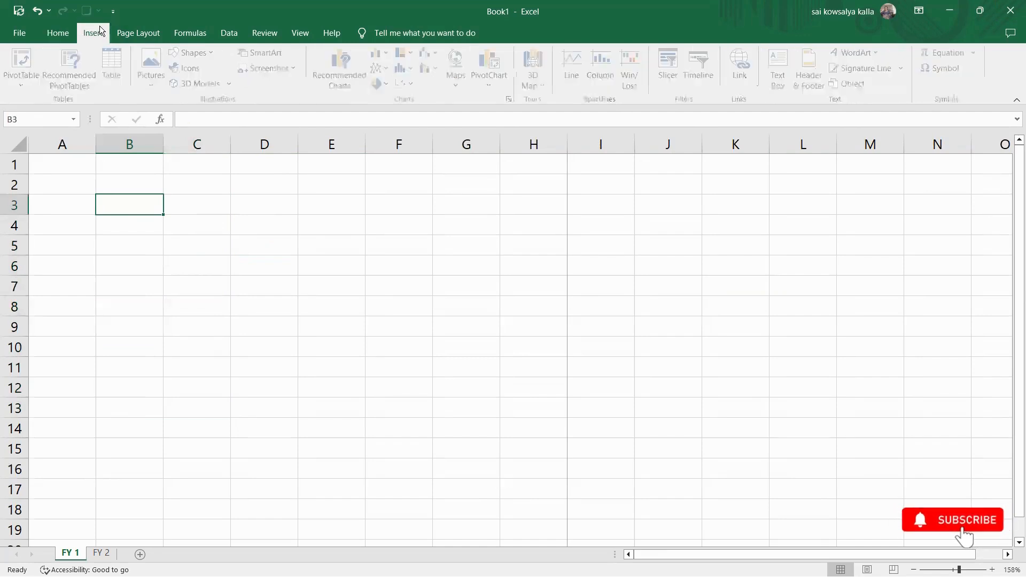
pyautogui.click(63, 35)
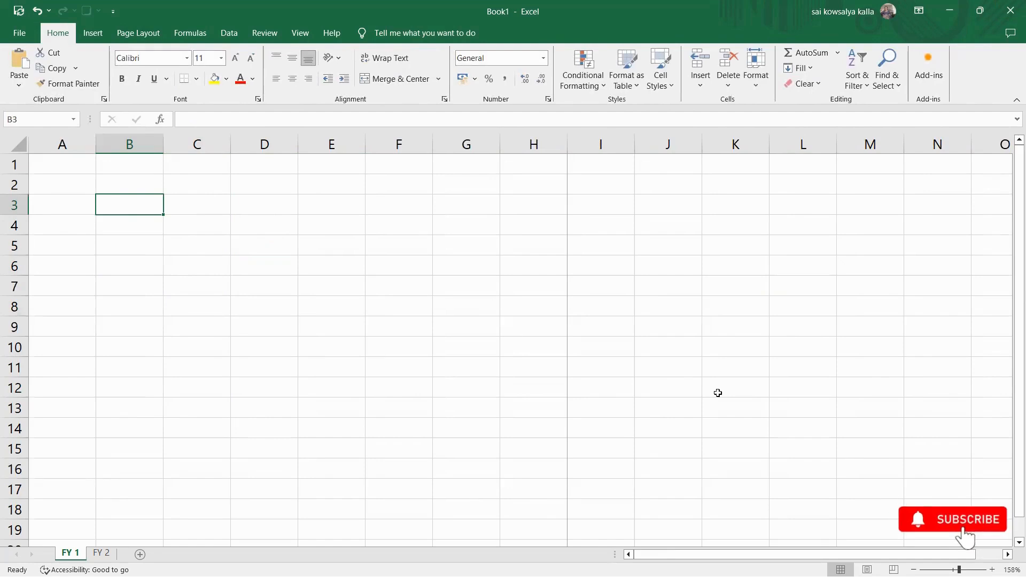
pyautogui.hotkey('ctrl', 'n')
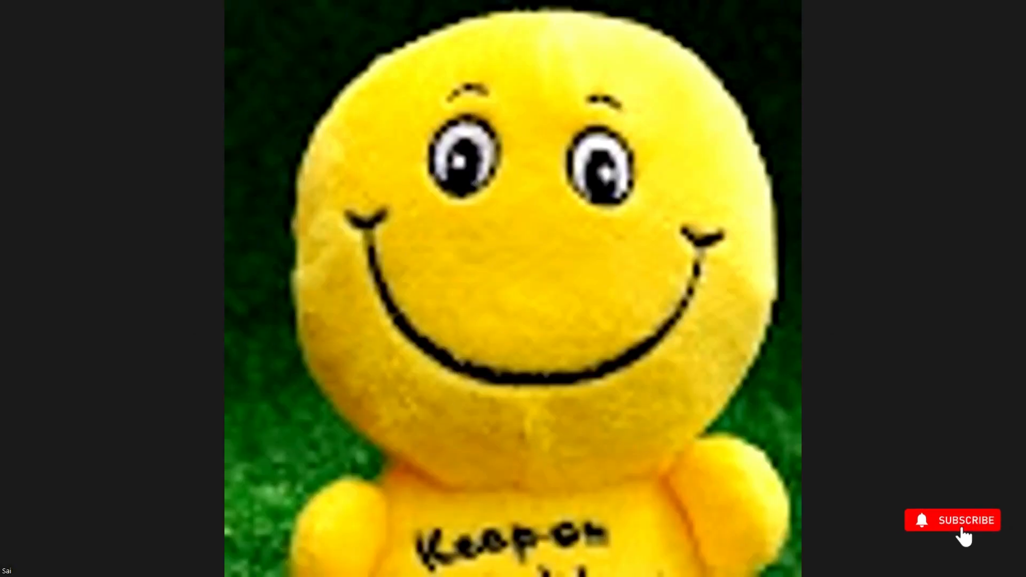